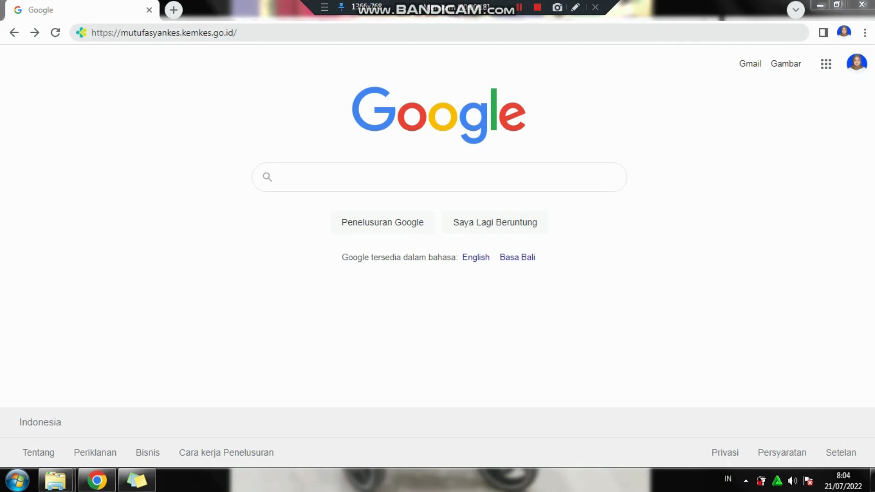
left_click(248, 32)
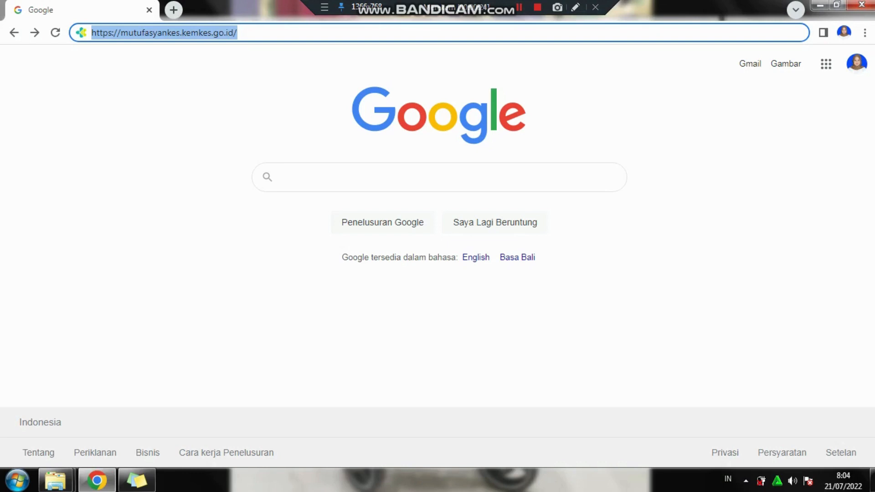
key("Return")
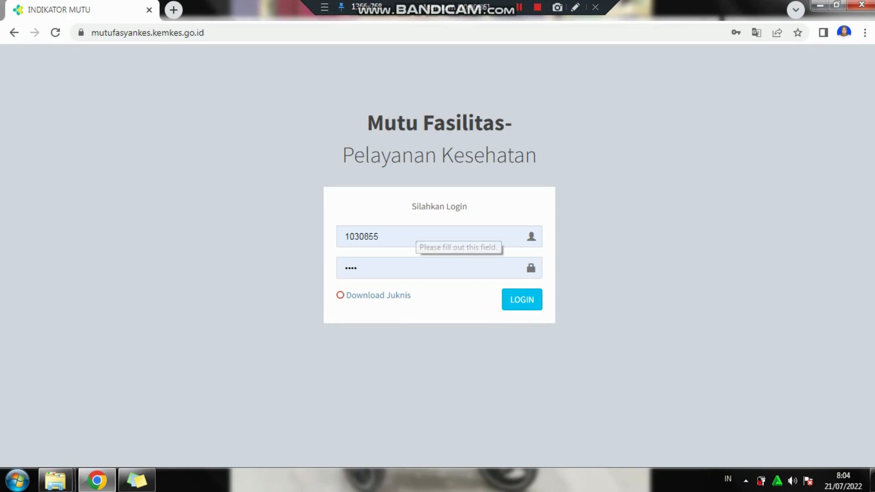
left_click(417, 236)
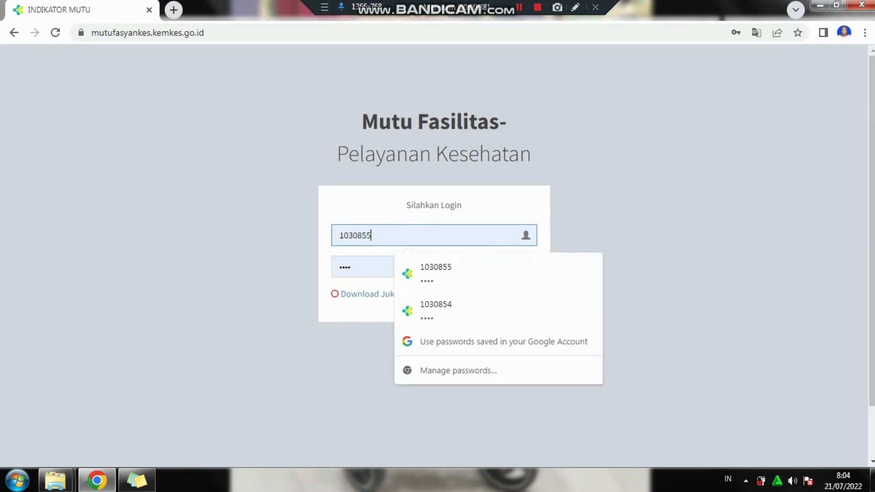
key("Return")
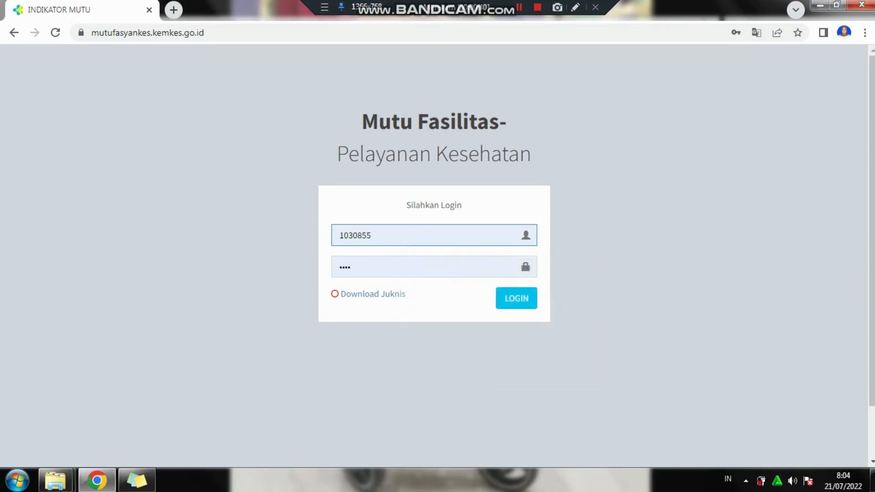
left_click(438, 312)
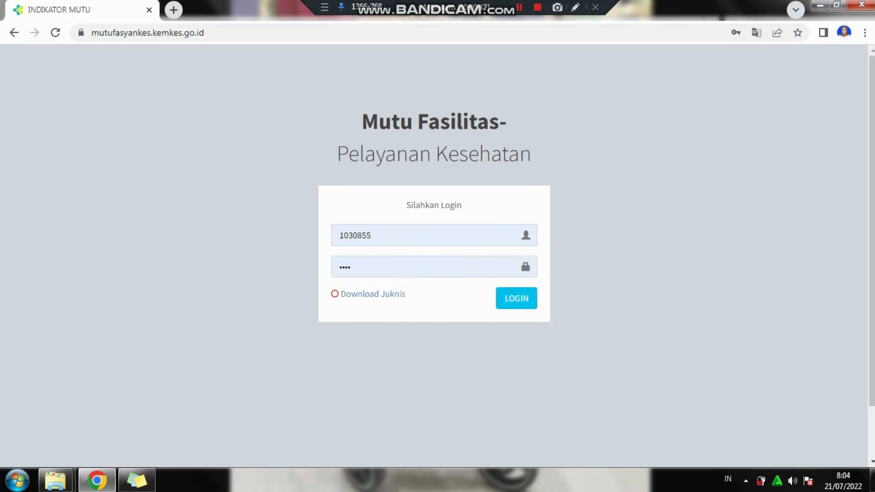
left_click(429, 265)
left_click(436, 301)
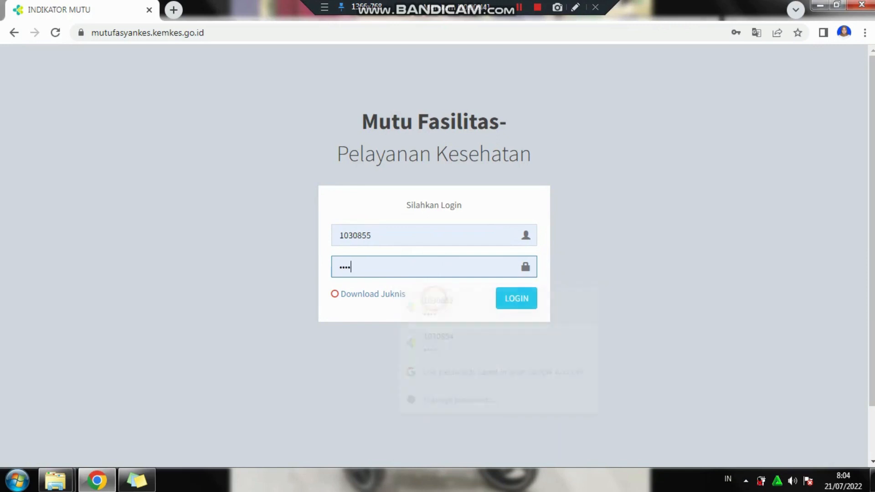
left_click(442, 310)
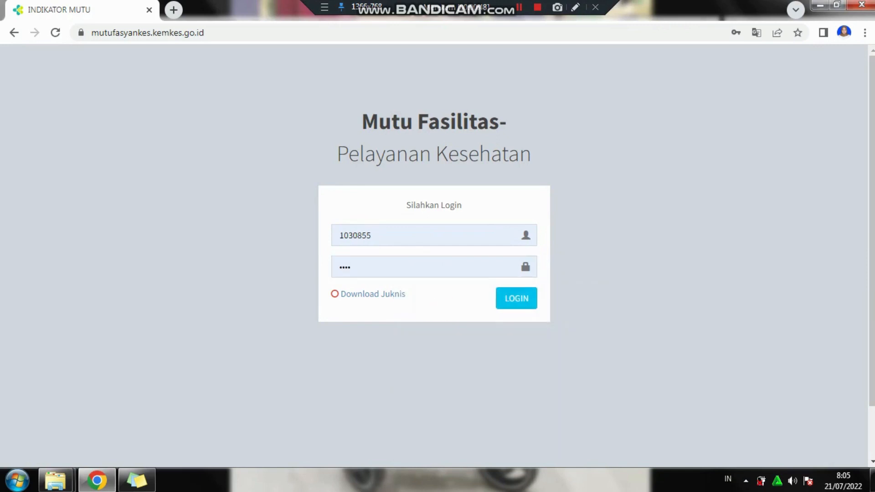
left_click(516, 299)
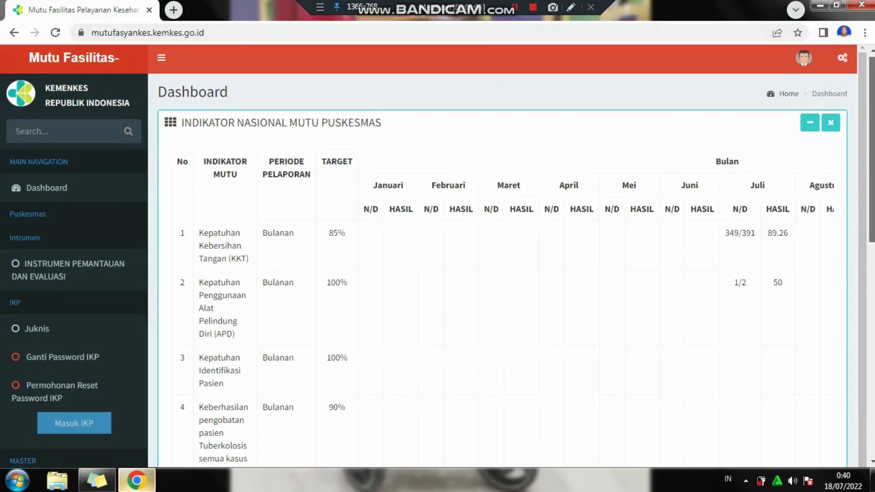
- Open the Input KKT form under Kepatuhan Kebersihan Tangan (KKT) in the Indikator Nasional Mutu section
scroll(501, 255, "down", 1)
scroll(502, 255, "down", 3)
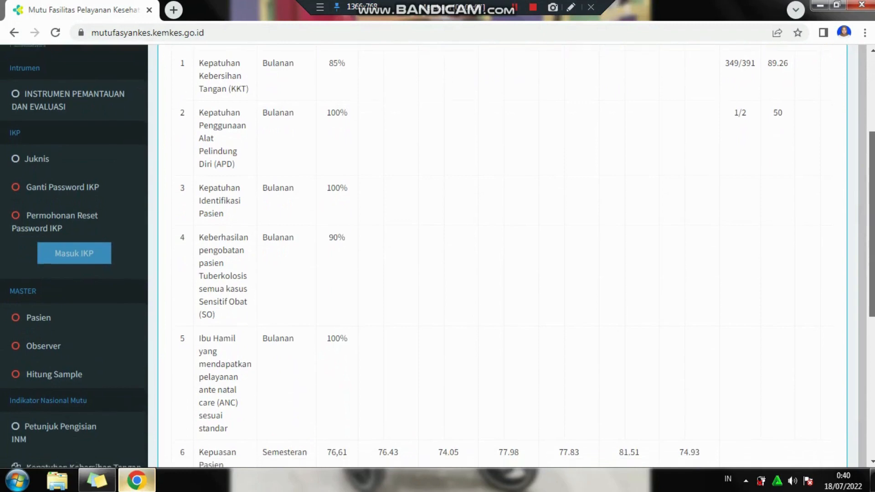
scroll(502, 255, "down", 1)
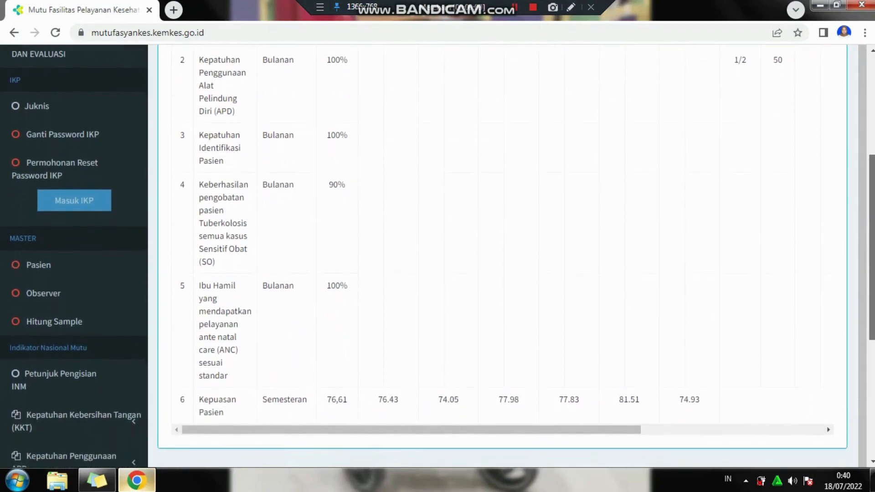
scroll(501, 255, "down", 2)
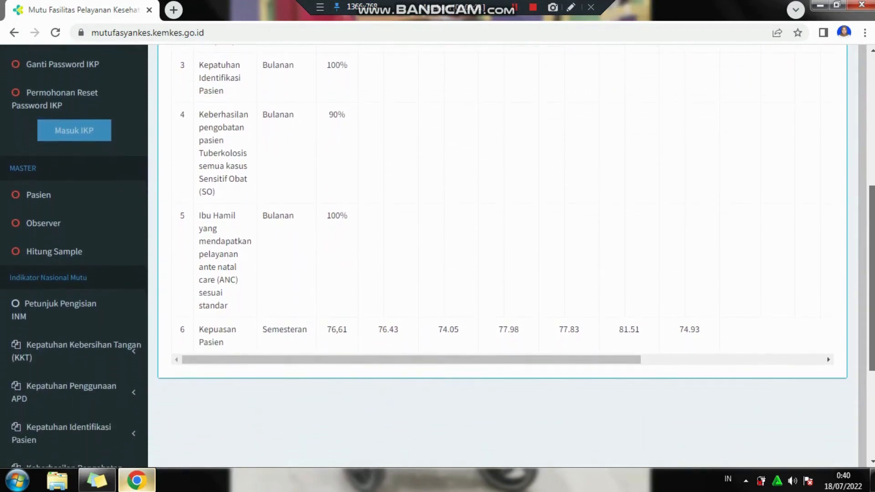
scroll(501, 255, "down", 1)
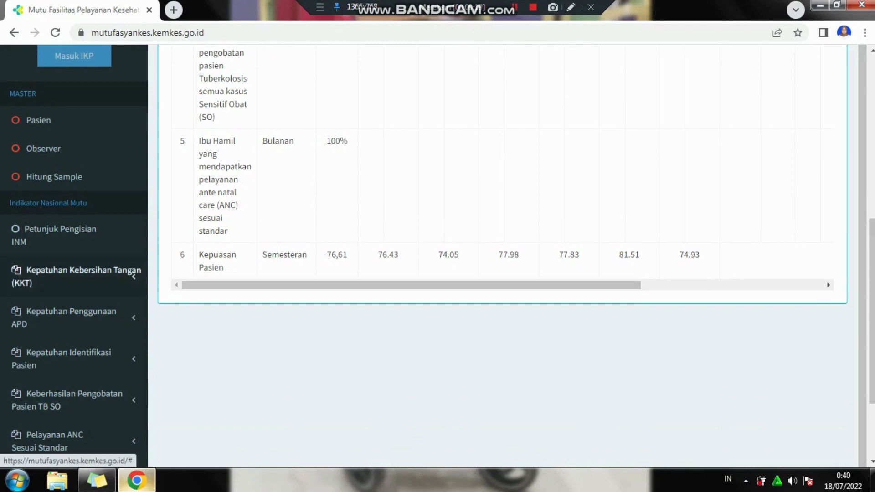
left_click(134, 276)
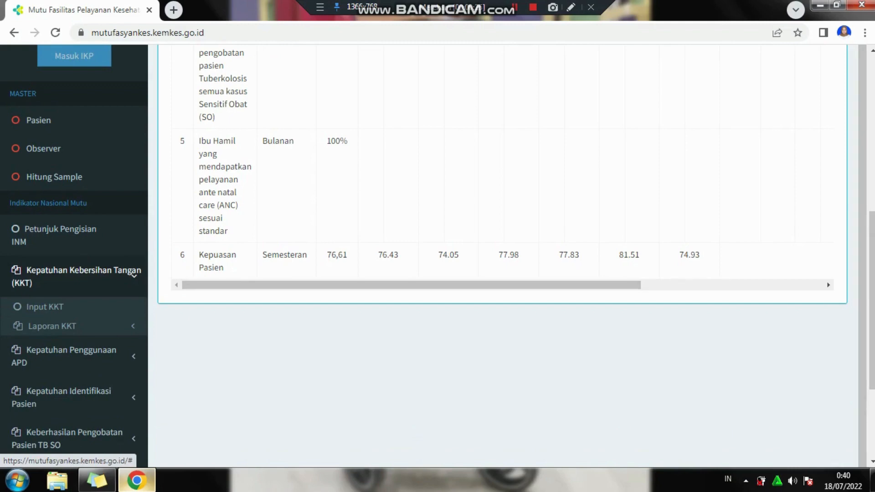
left_click(45, 306)
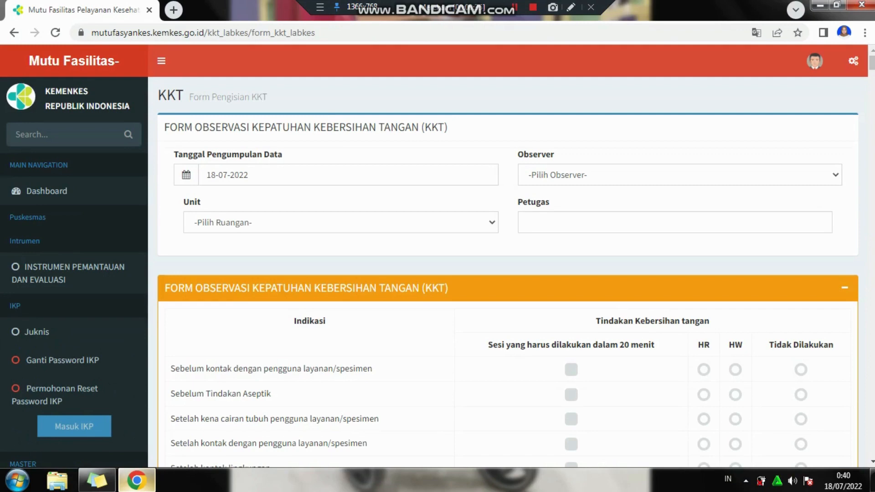
- Set the data collection date to 01-07-2022 and the unit to Ruang KIA, KB dan imunisasi
left_click(250, 176)
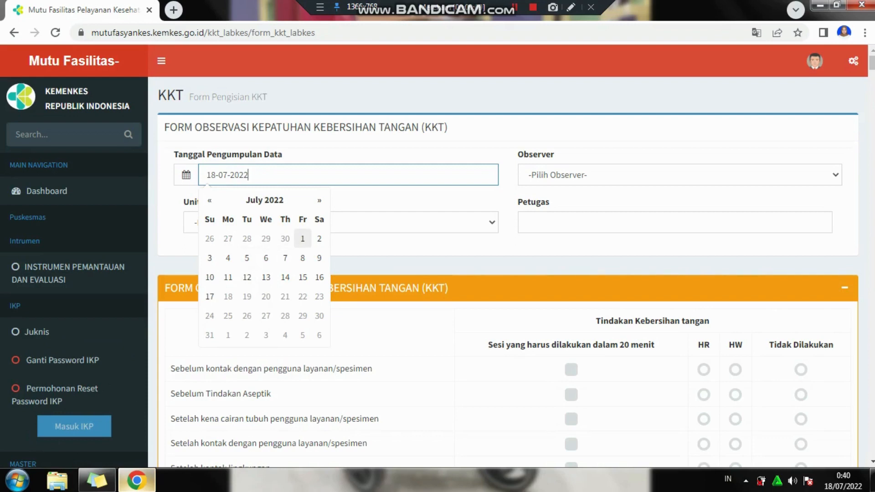
left_click(302, 239)
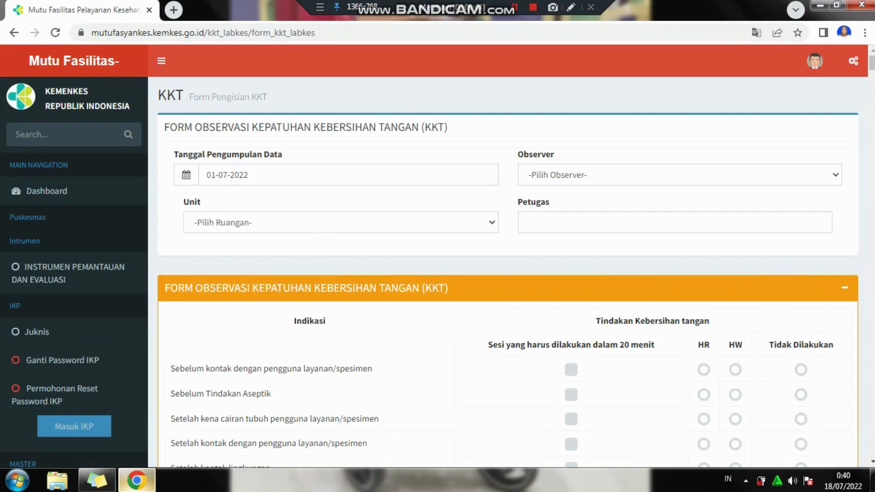
left_click(295, 223)
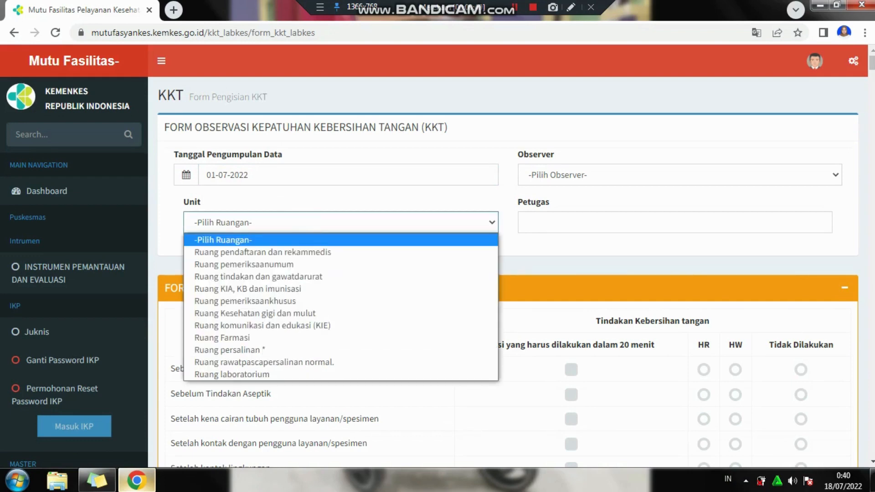
key("Down")
key("Down")
key("Down")
key("Down")
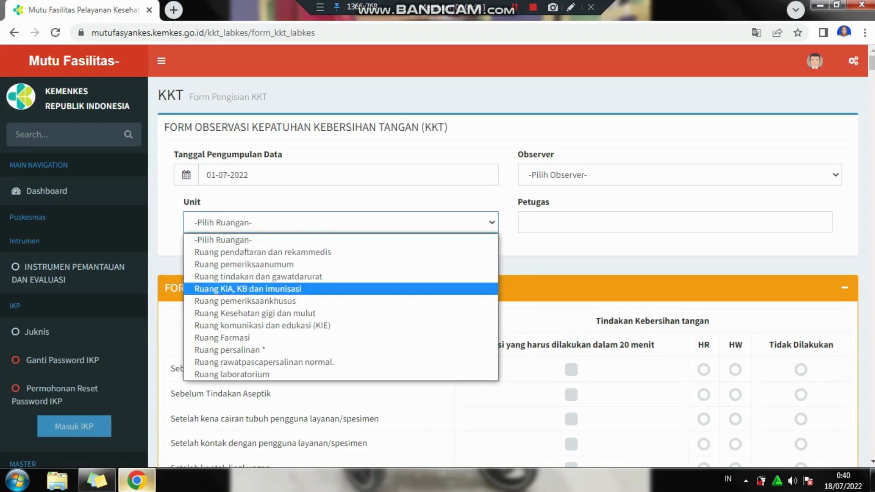
key("Return")
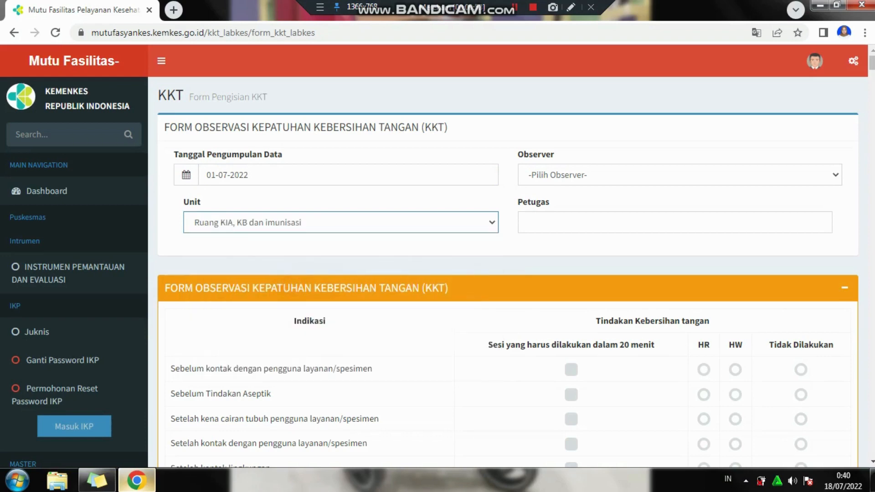
- Select the seventh listed person as Observer and enter the observed officer's name in Petugas
left_click(679, 175)
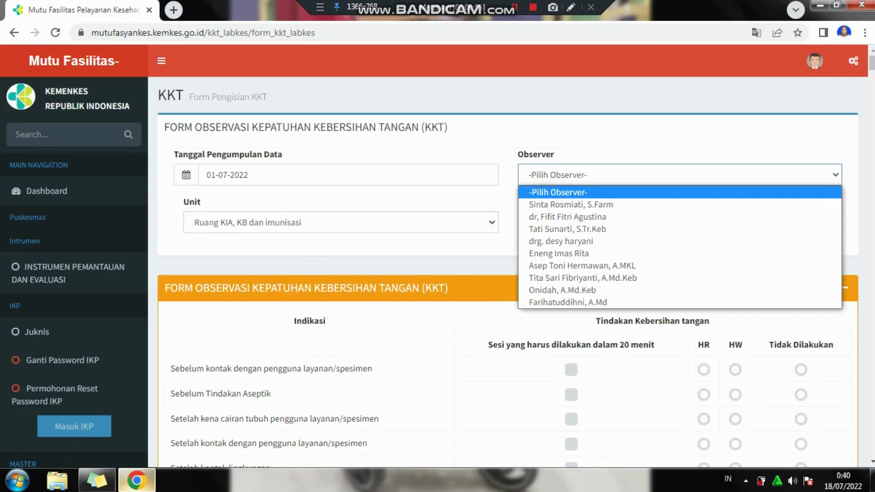
key("Down")
key("Down")
key("Down")
key("Down")
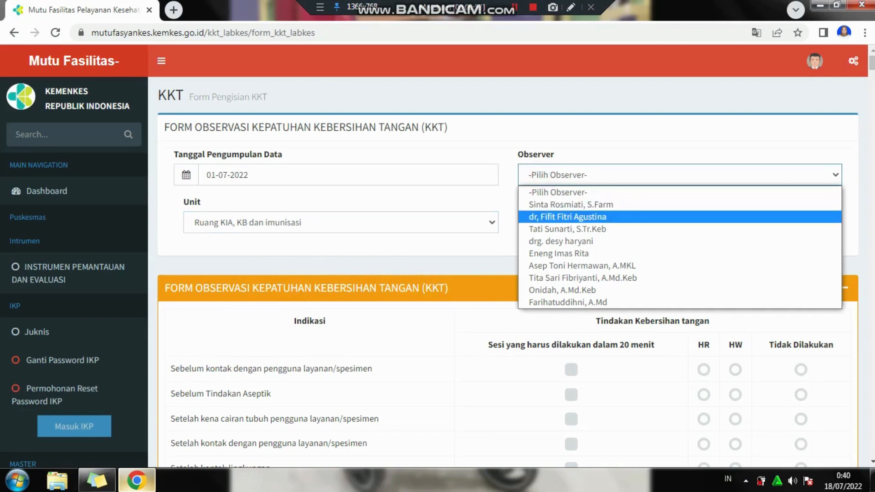
key("Down")
key("Down")
key("Down")
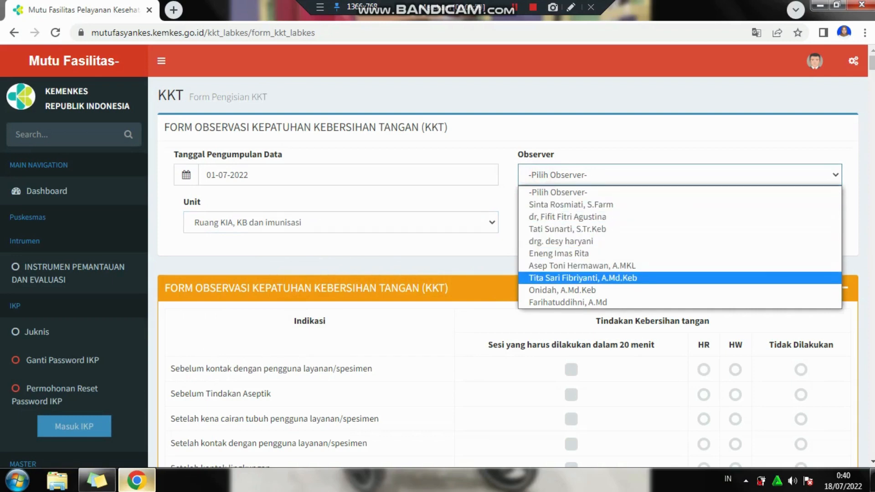
left_click(555, 277)
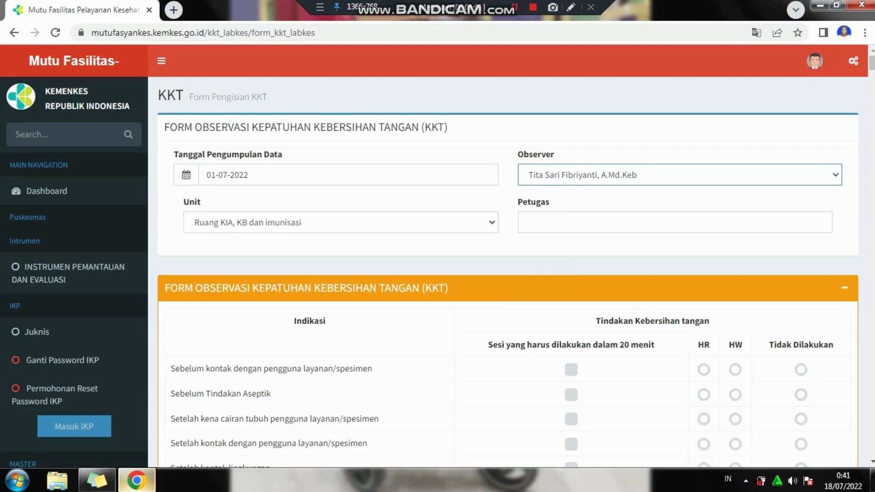
left_click(557, 225)
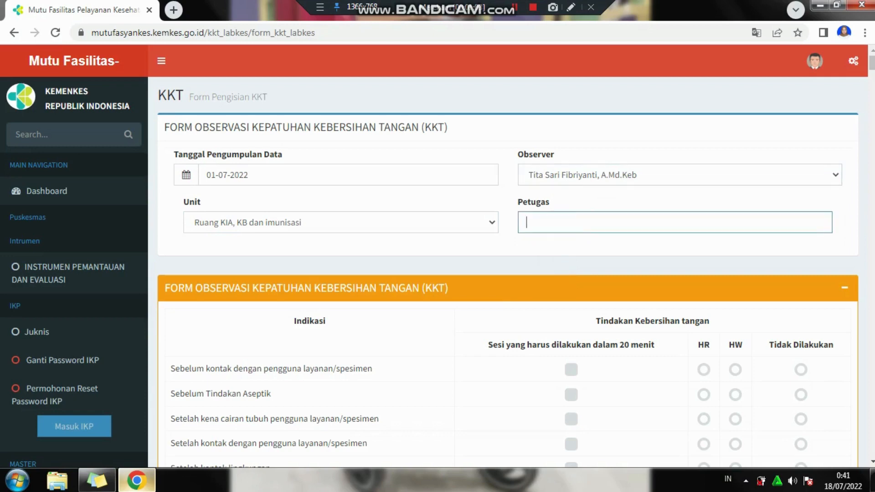
type("bd. xyz")
- Mark the sessions before user contact as HW, before aseptic action as HR, and after body fluid exposure as HW
scroll(506, 255, "down", 3)
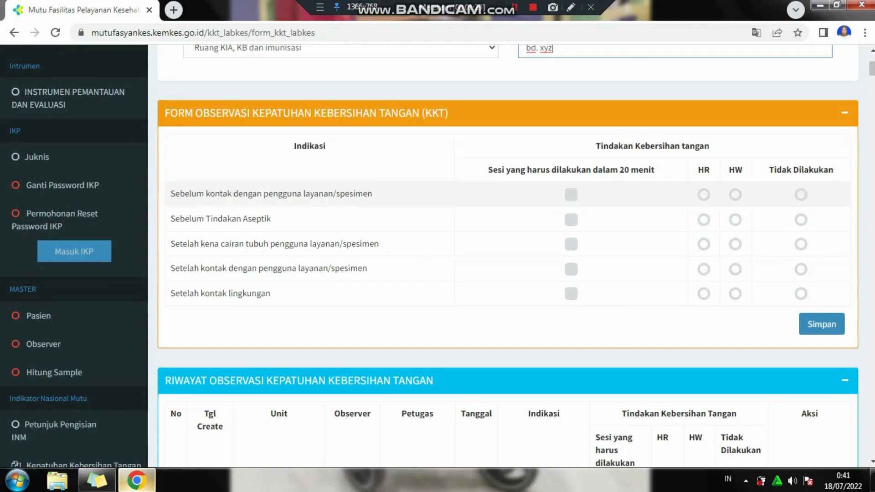
left_click(571, 194)
left_click(735, 195)
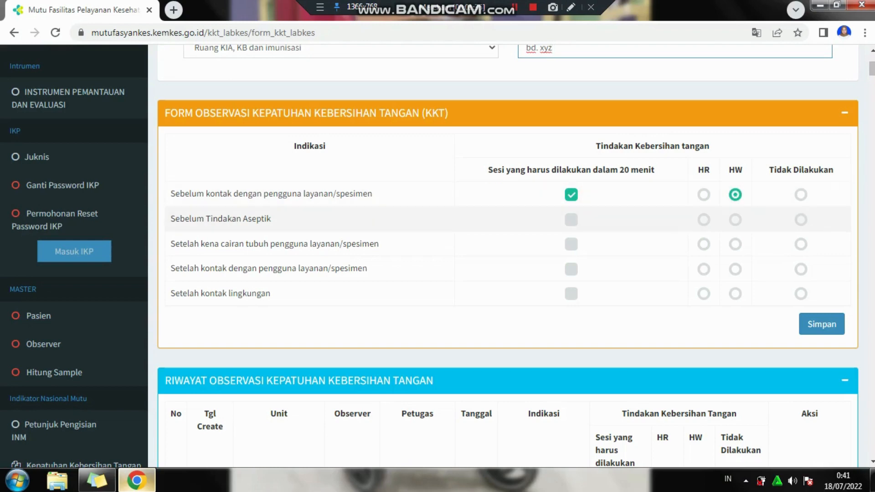
left_click(571, 220)
left_click(704, 220)
left_click(570, 246)
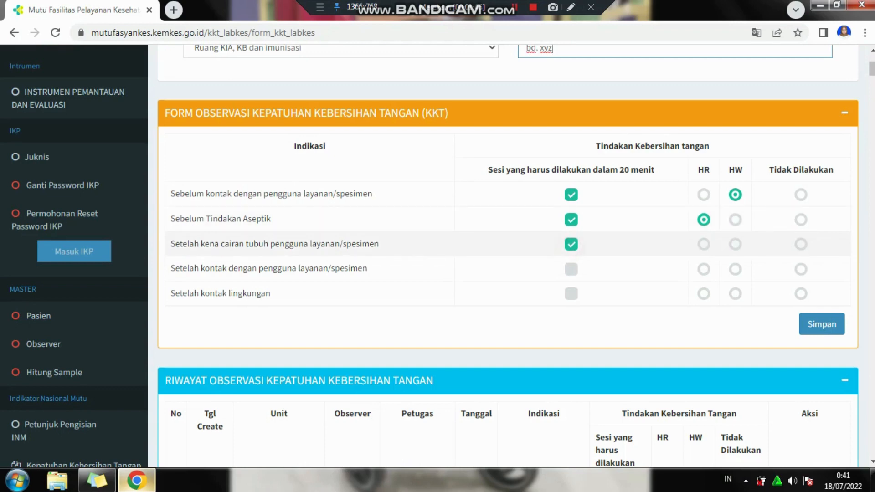
left_click(735, 244)
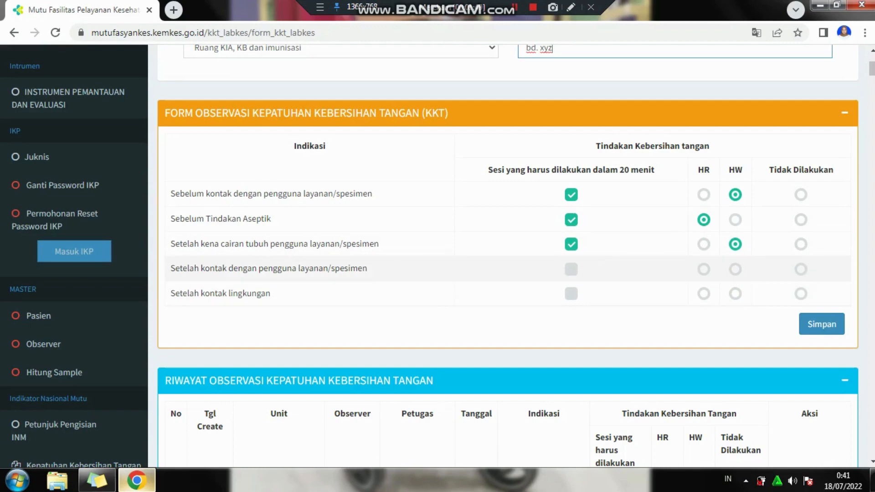
- Mark the sessions after user contact as HW and after environmental contact as HR, and save the observation
left_click(571, 269)
left_click(736, 269)
left_click(572, 293)
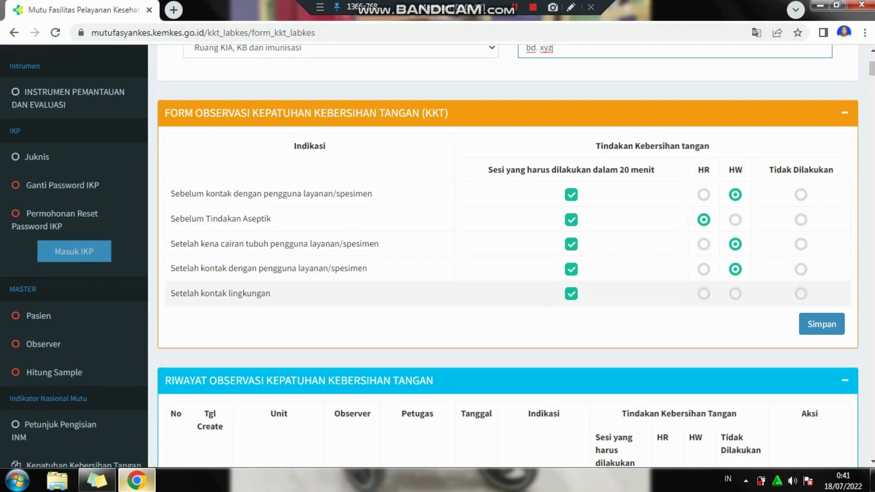
left_click(704, 294)
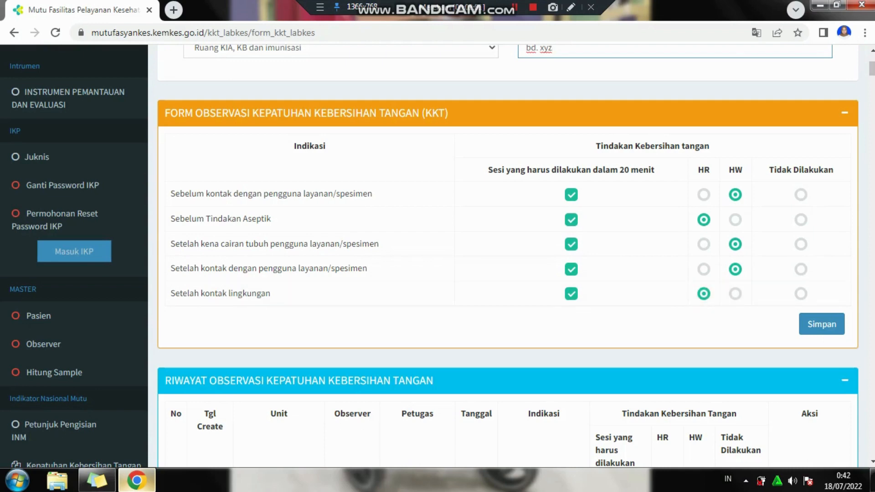
left_click(822, 324)
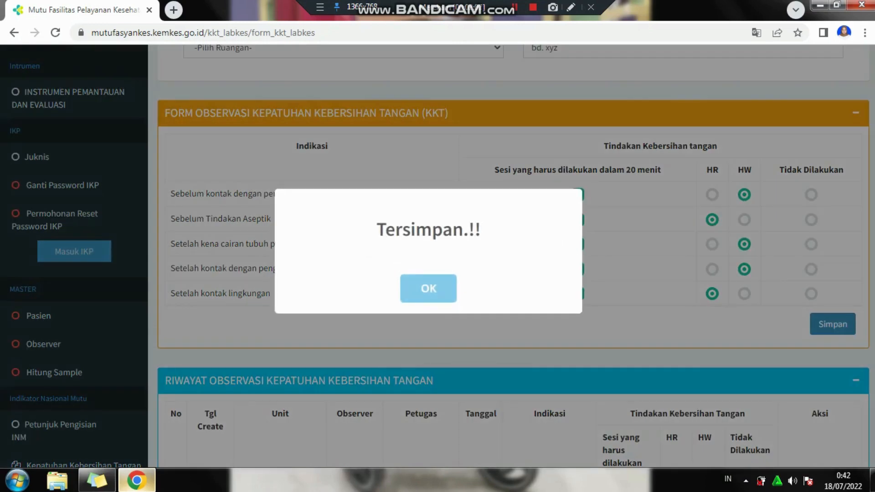
left_click(444, 297)
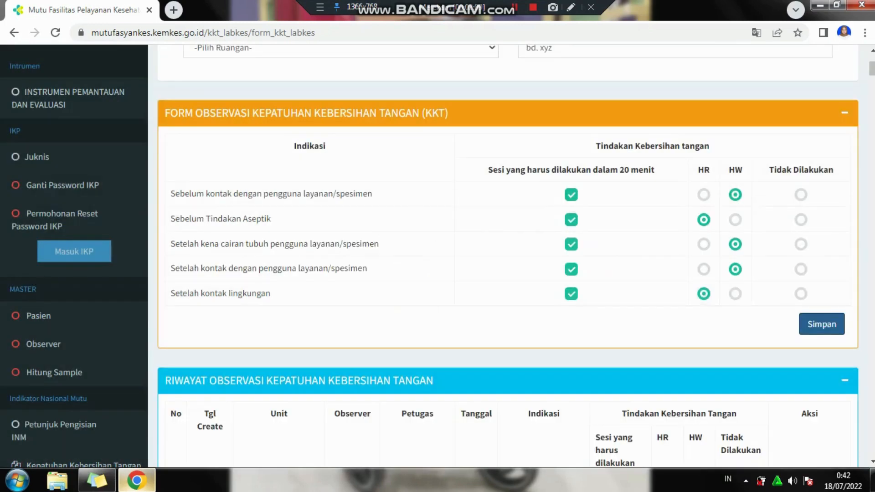
- Open the Input Penggunaan APD form for the Kepatuhan Penggunaan APD indicator
scroll(508, 256, "down", 5)
scroll(508, 255, "down", 2)
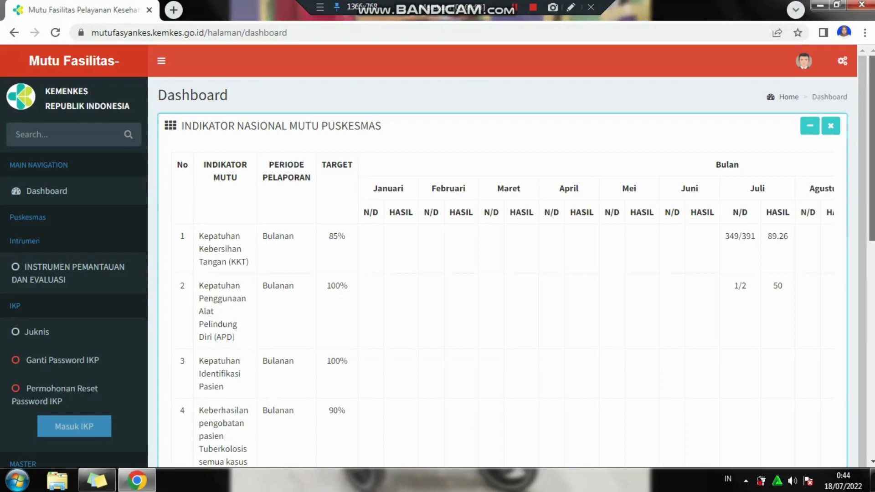
scroll(502, 255, "down", 2)
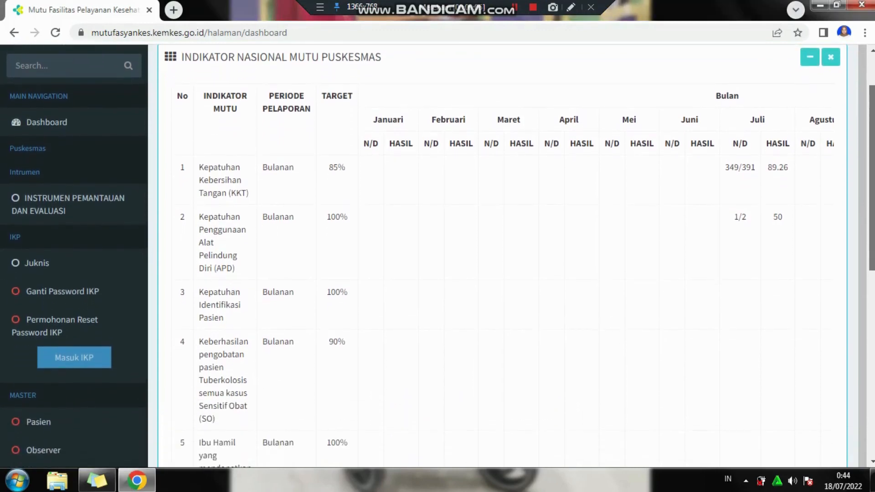
scroll(501, 255, "down", 3)
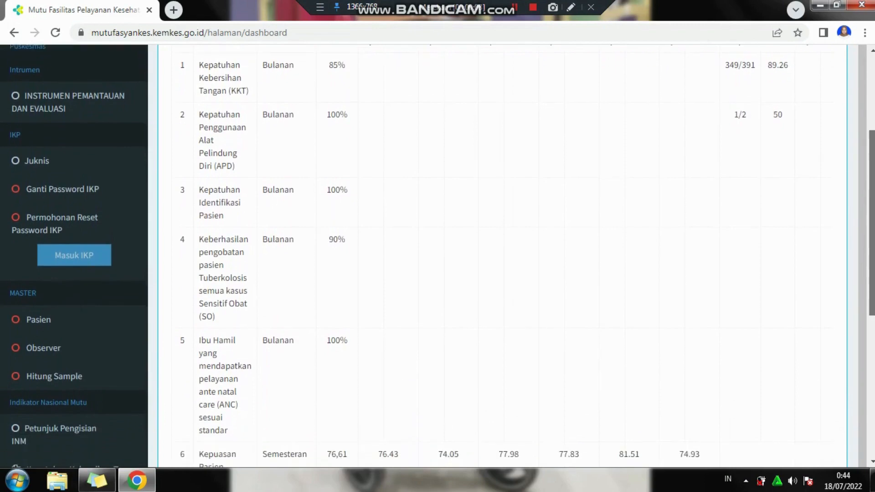
scroll(502, 256, "down", 3)
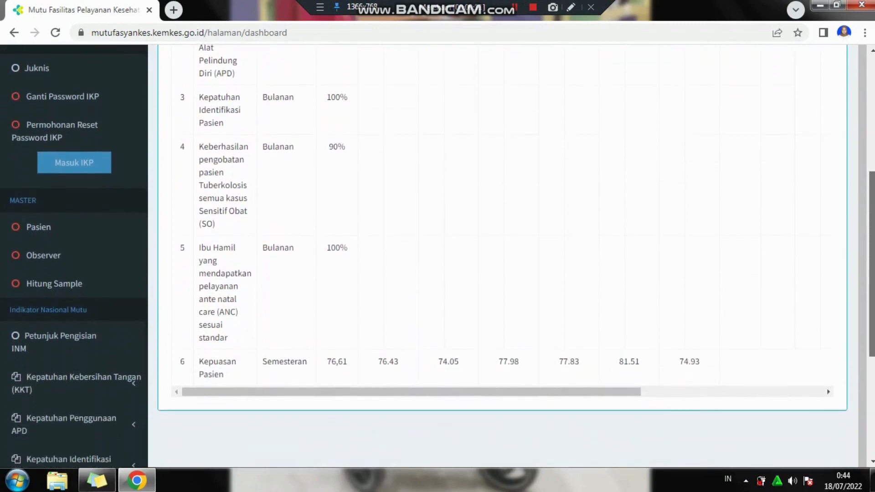
scroll(501, 255, "down", 2)
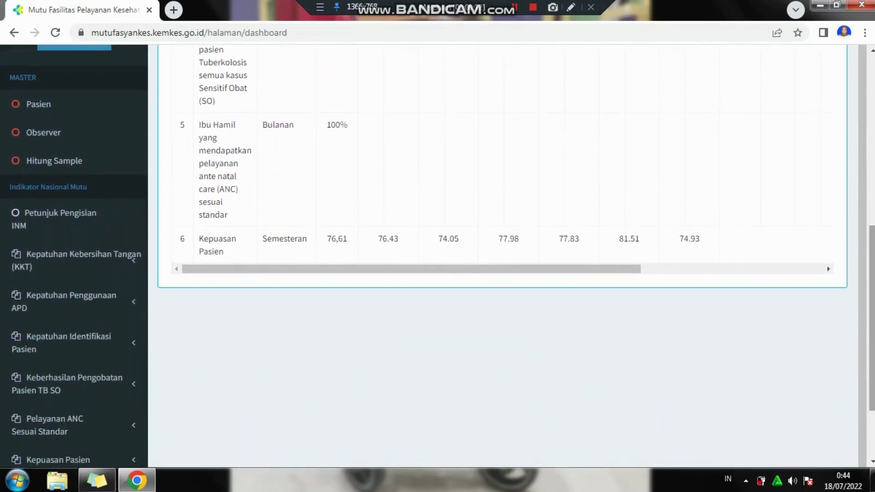
left_click(95, 299)
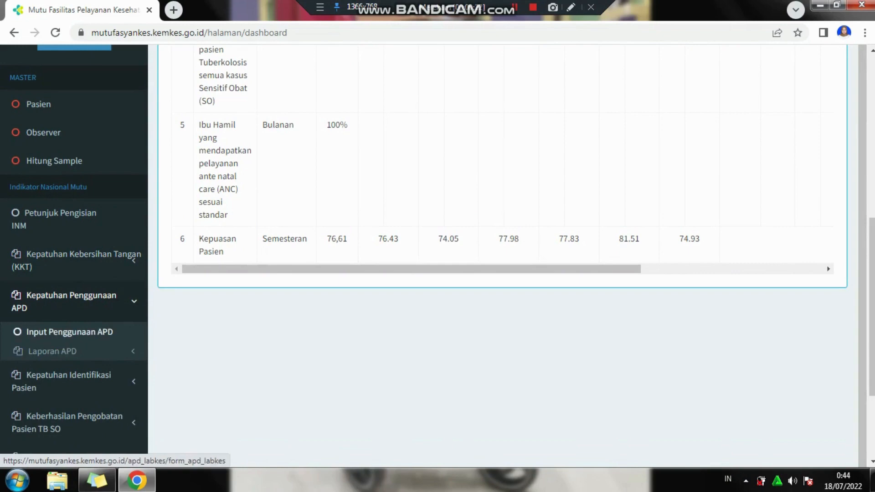
left_click(69, 332)
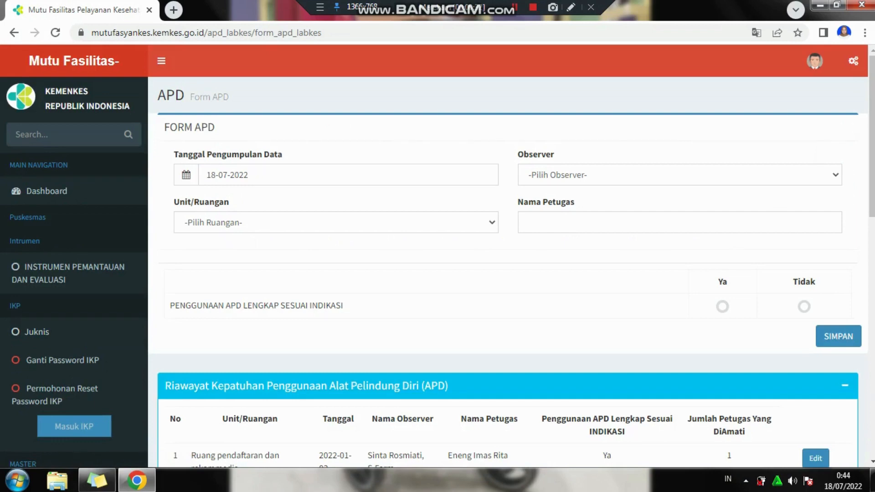
- Set the APD form's data collection date to 01-07-2022 and the unit to Ruang tindakan dan gawatdarurat
left_click(357, 173)
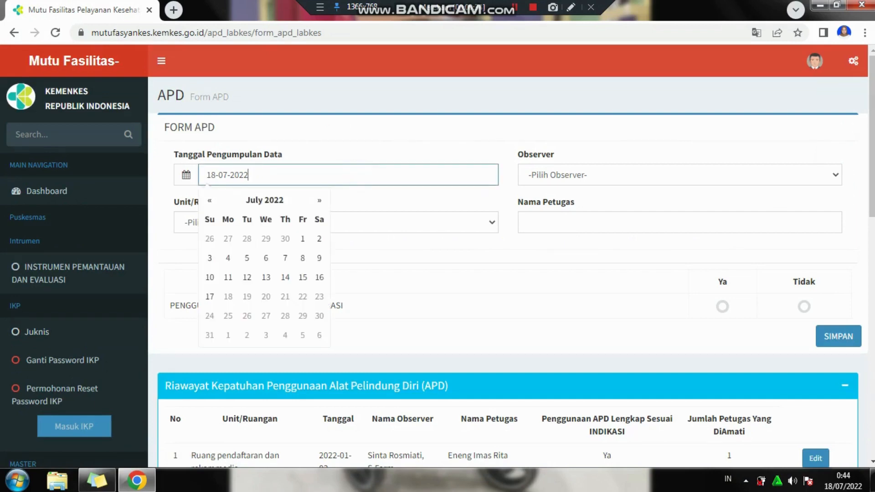
left_click(303, 238)
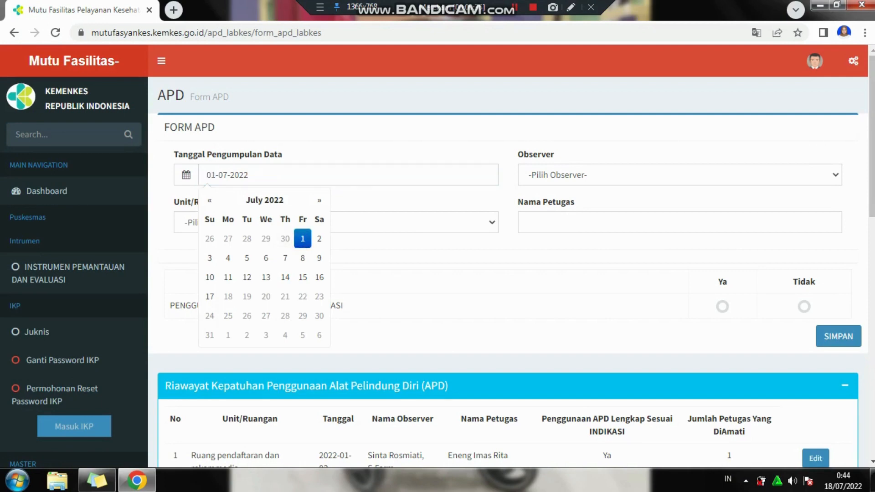
left_click(405, 281)
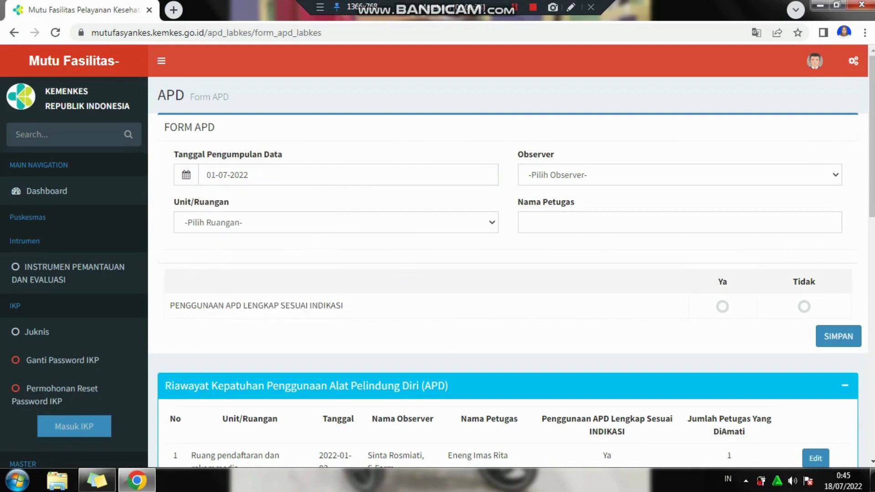
left_click(416, 222)
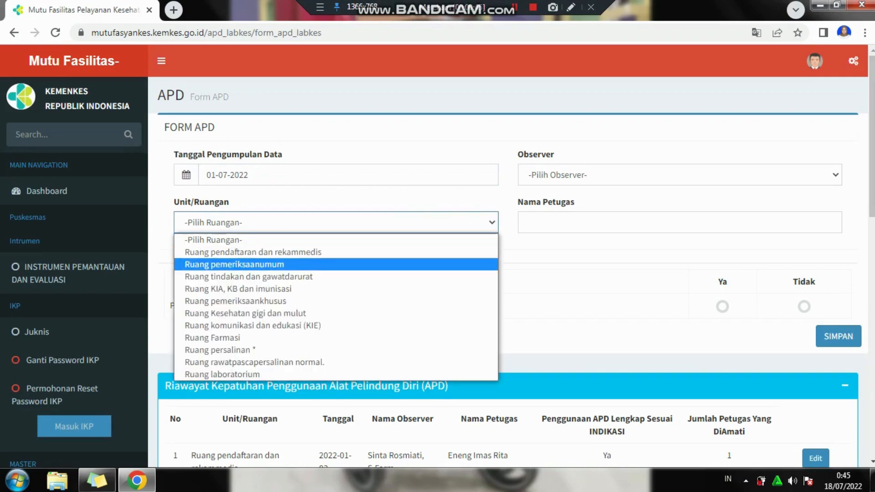
left_click(408, 277)
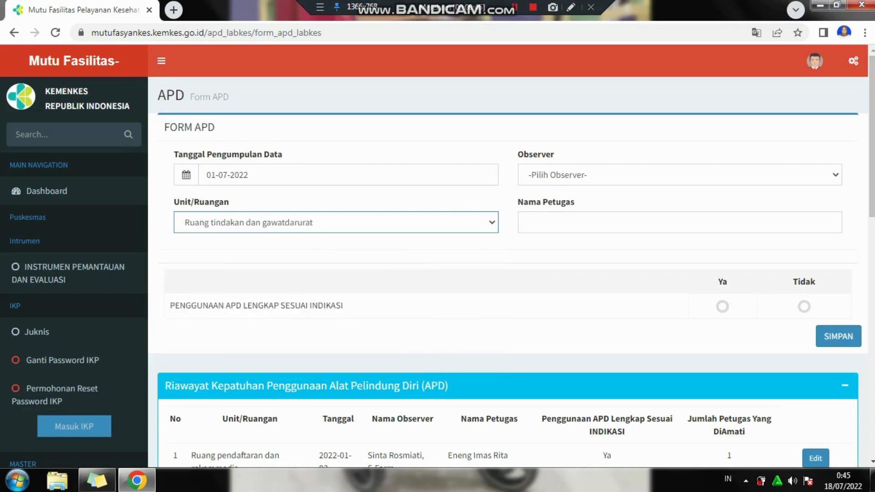
- Select the second listed person as Observer and enter the observed officer's name in Nama Petugas
left_click(555, 173)
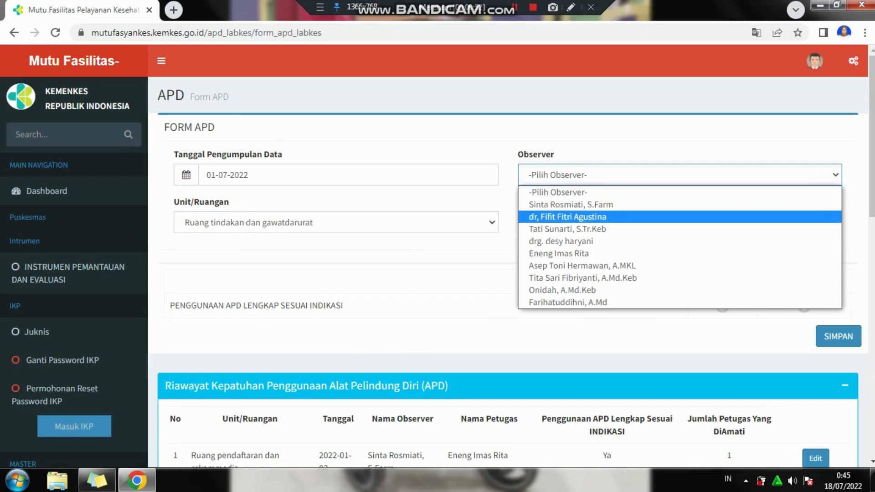
left_click(566, 217)
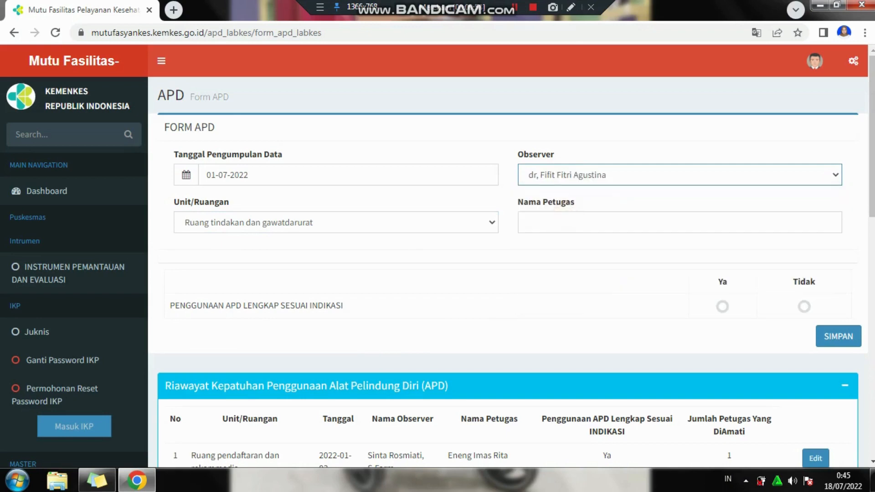
left_click(565, 219)
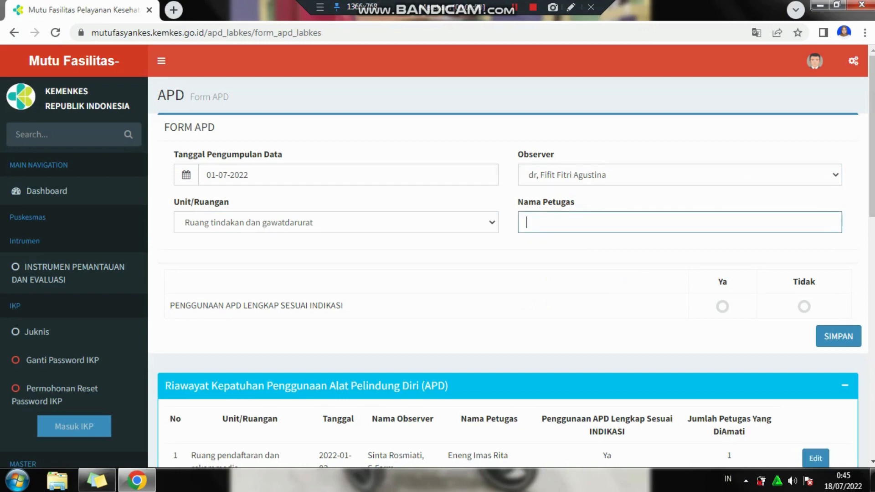
type("Nissa")
left_click(534, 266)
left_click(329, 310)
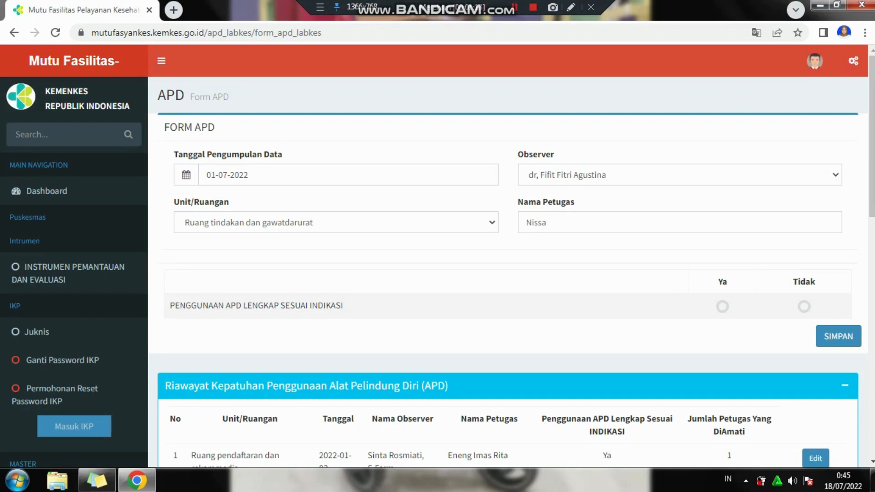
- Mark complete APD use according to indication as Ya and save the APD observation
left_click(723, 307)
left_click(804, 307)
left_click(723, 307)
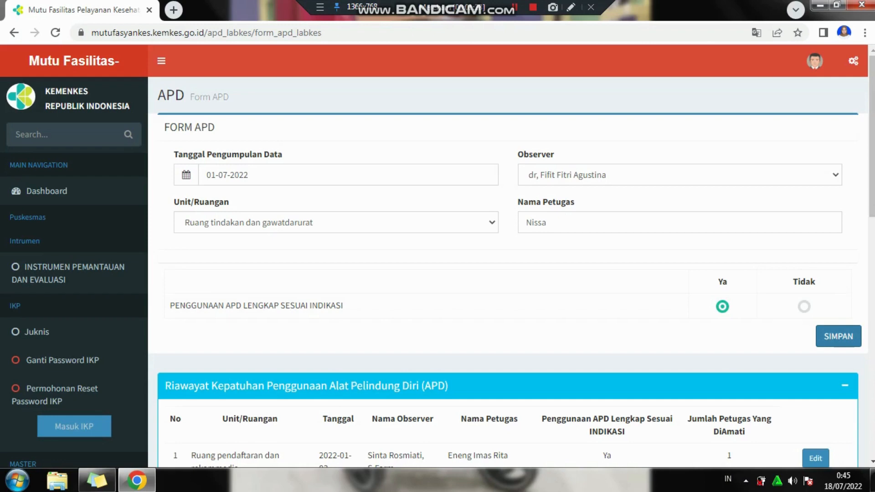
left_click(827, 338)
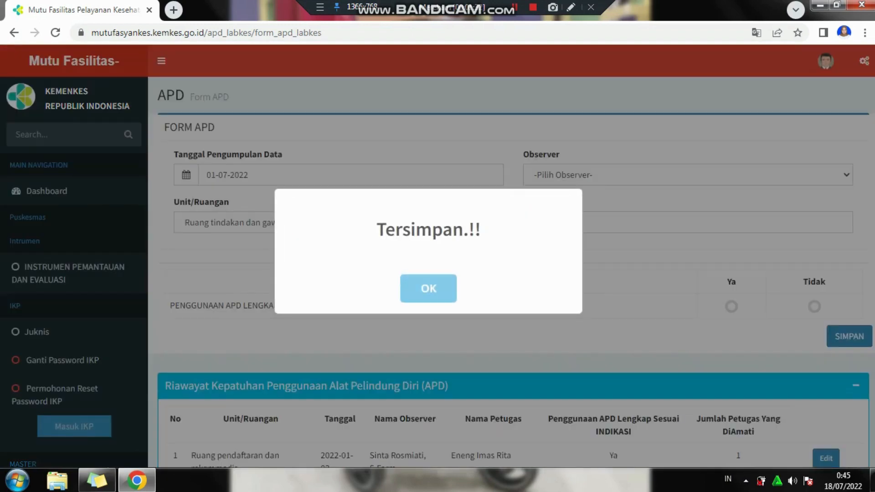
left_click(452, 299)
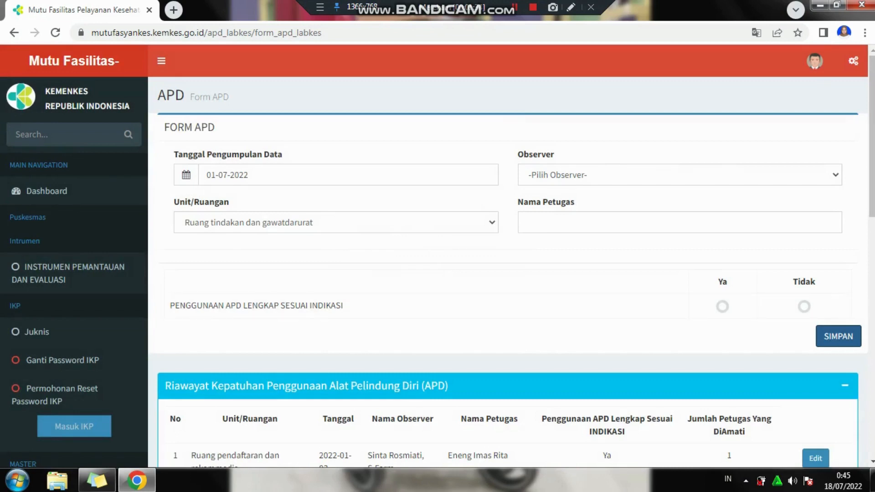
- Open the Input Kepatuhan Identifikasi form for the Kepatuhan Identifikasi Pasien indicator
scroll(438, 258, "down", 1)
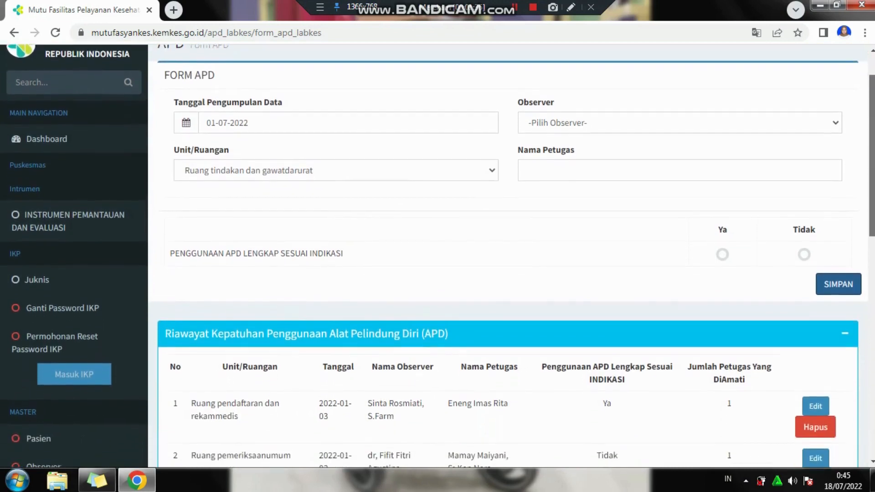
scroll(506, 258, "down", 2)
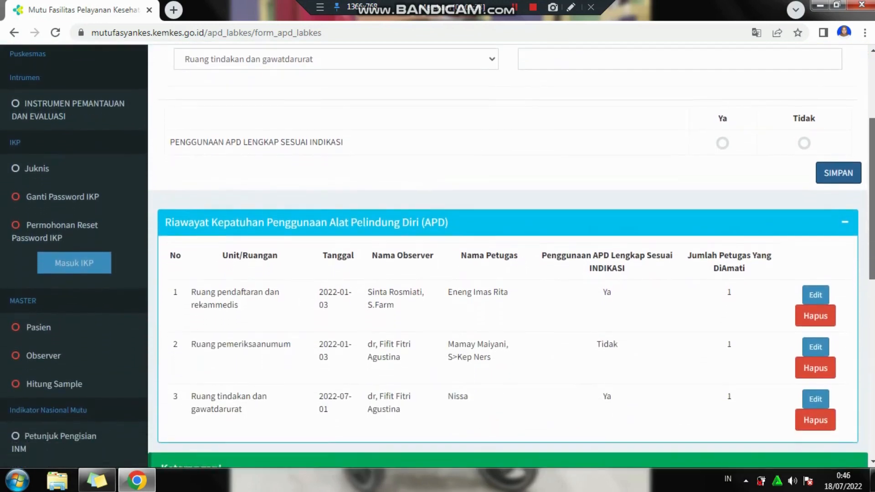
scroll(506, 258, "down", 1)
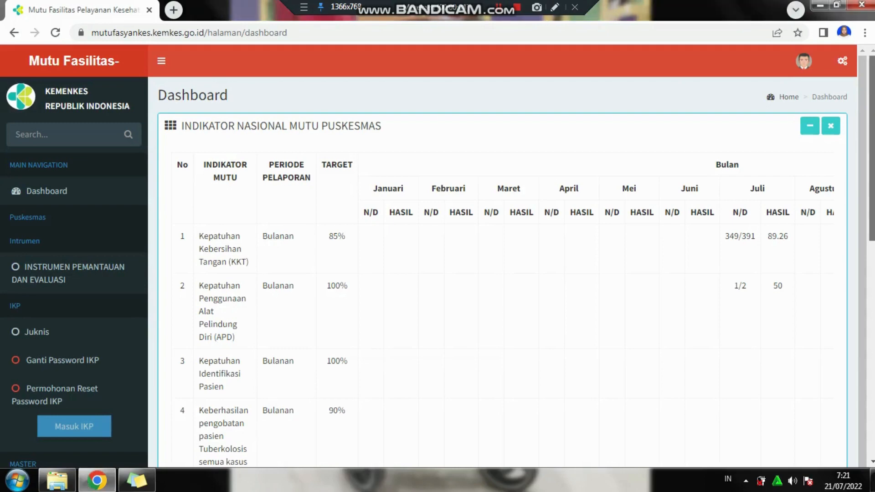
scroll(502, 255, "down", 2)
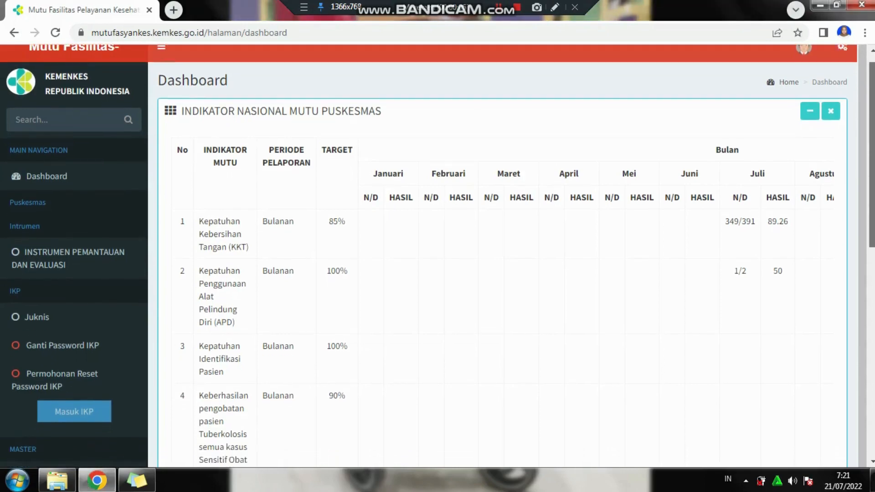
scroll(502, 255, "down", 2)
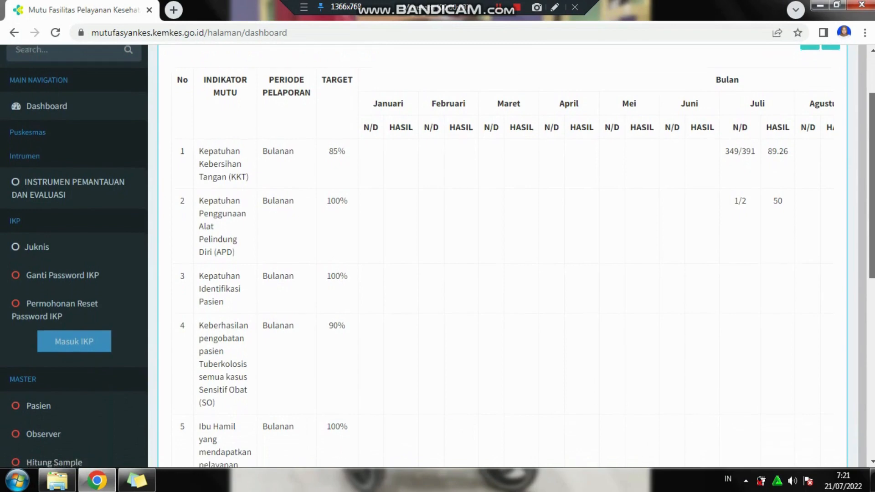
scroll(501, 256, "down", 3)
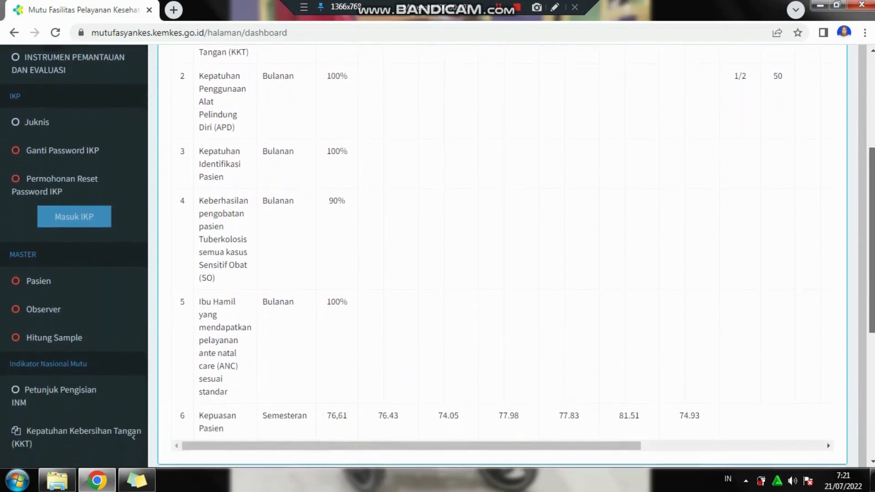
scroll(501, 255, "down", 2)
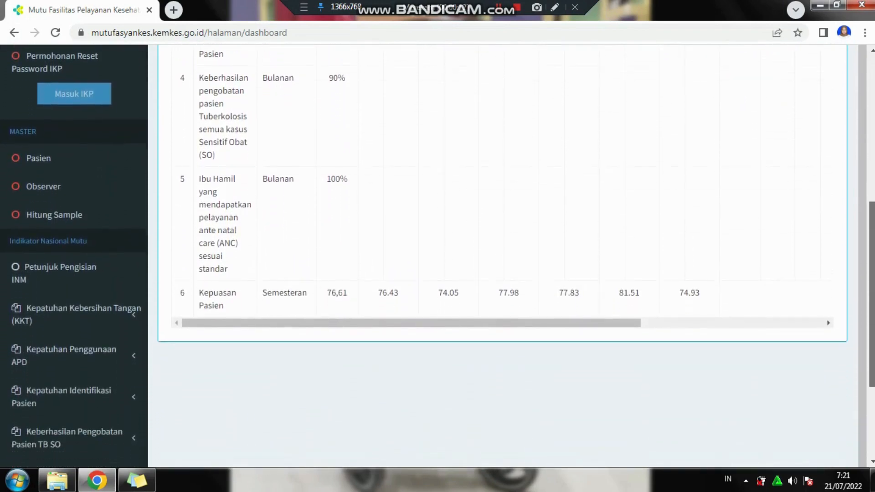
scroll(501, 255, "down", 1)
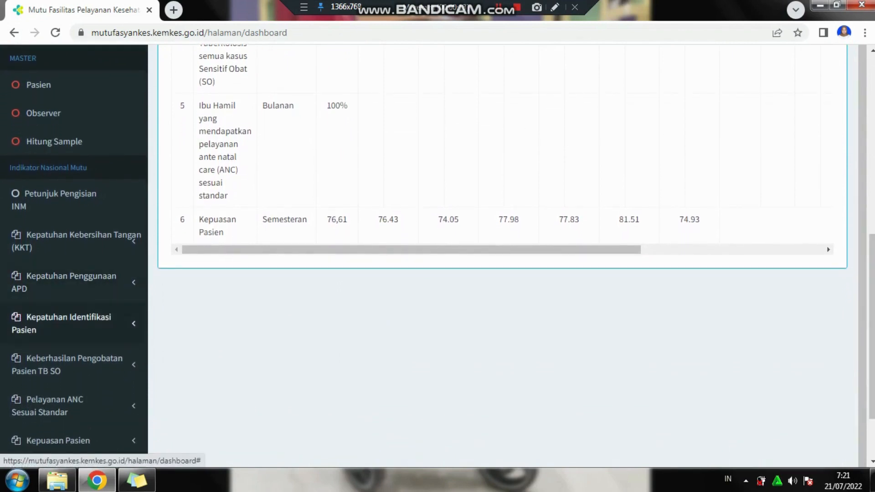
left_click(96, 319)
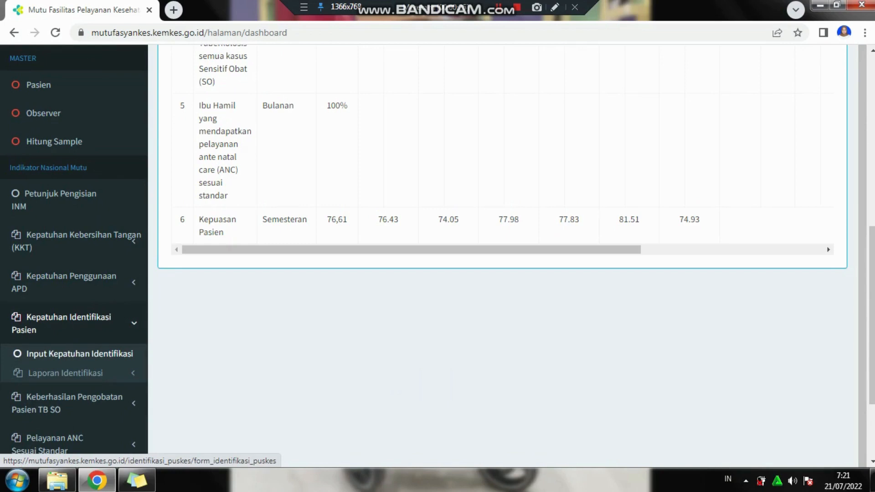
left_click(95, 352)
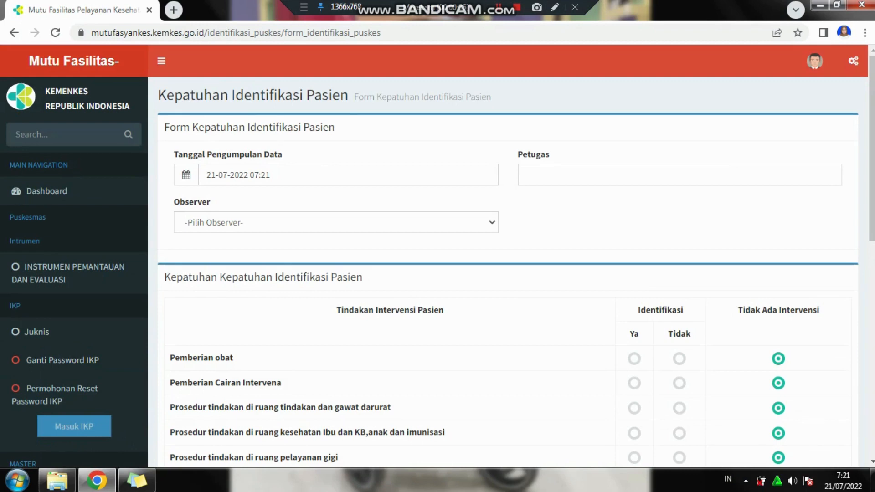
left_click(325, 168)
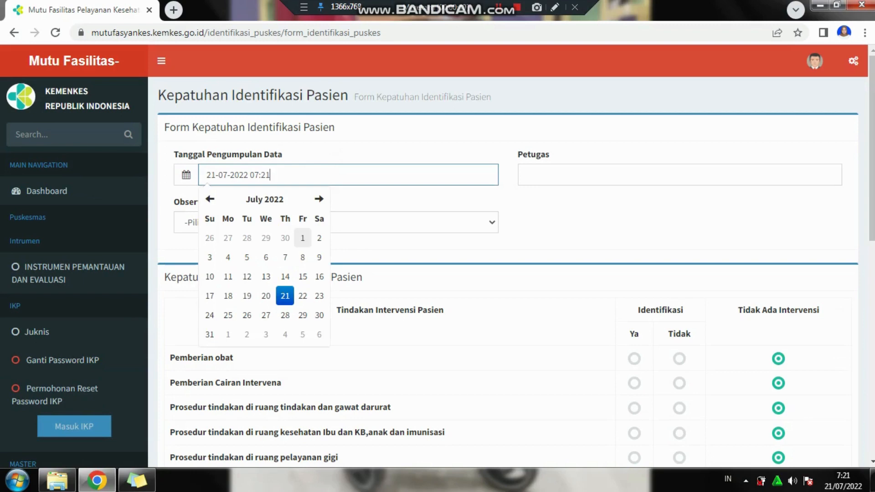
left_click(303, 237)
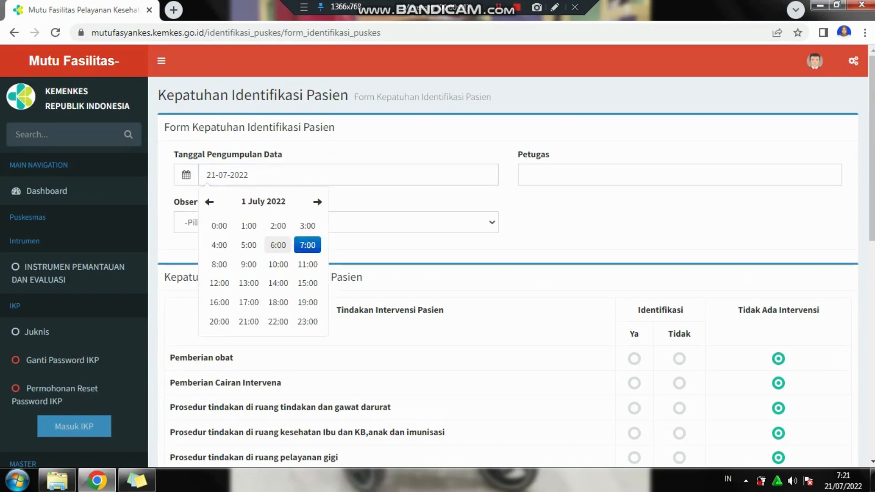
left_click(248, 264)
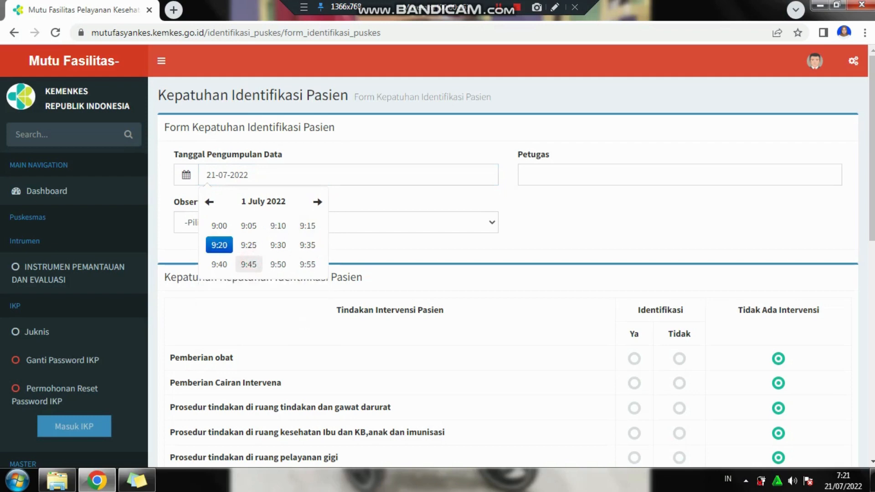
left_click(219, 245)
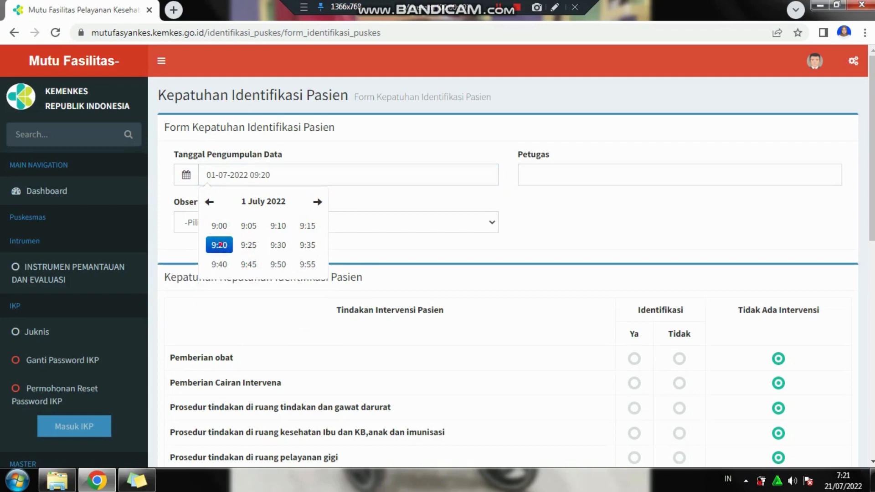
left_click(362, 199)
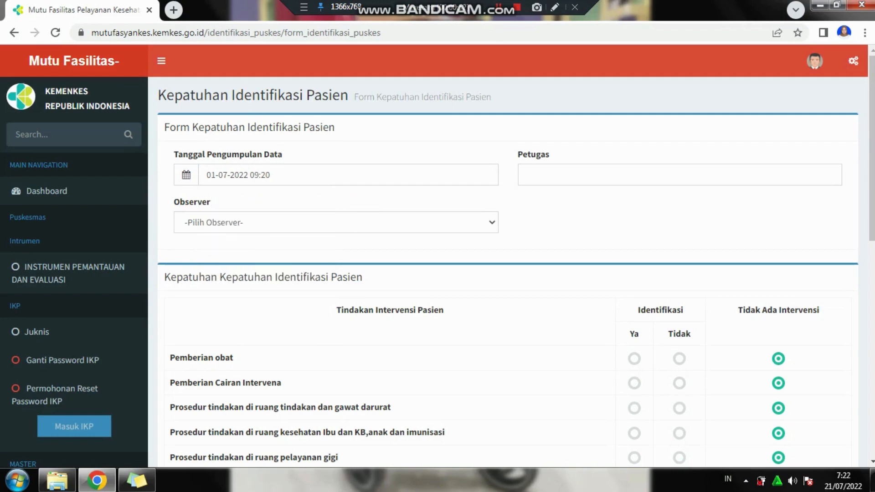
- Select the fifth listed person as Observer and enter the observed officer's name in Petugas
left_click(361, 221)
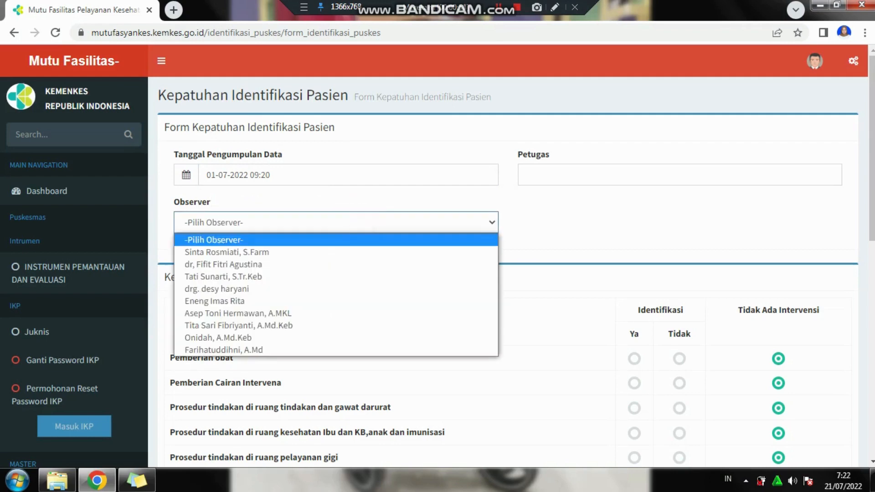
key("Down")
key("Down")
key("Down")
key("Down")
key("Down")
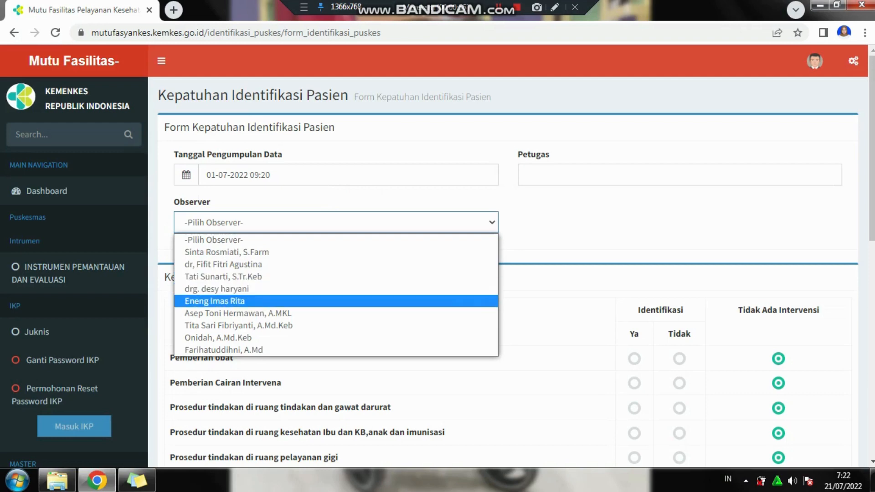
left_click(356, 298)
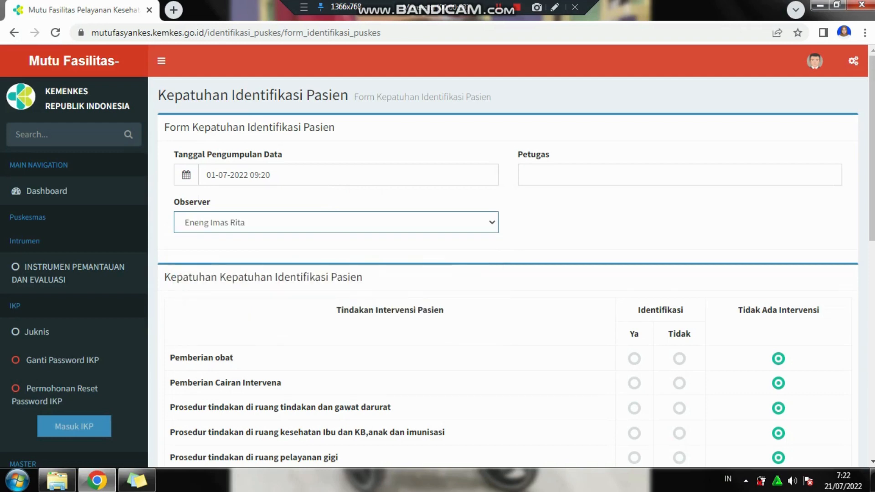
left_click(572, 174)
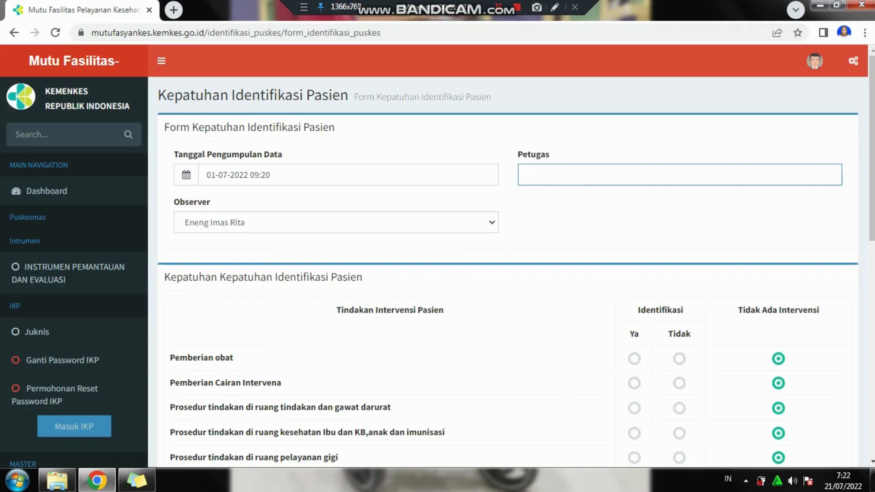
type("Annisa")
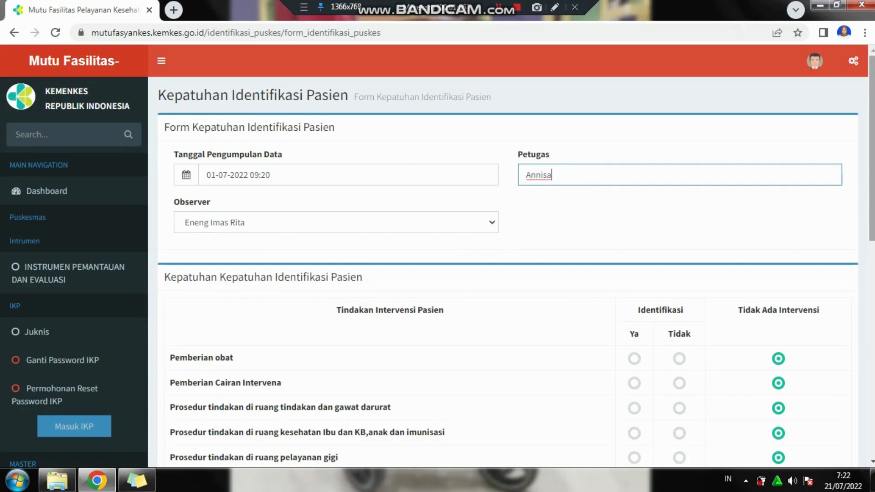
- Mark identification as Ya for Pemberian obat and pelayanan gigi, Tidak for the other four interventions, and save the observation
scroll(438, 256, "down", 2)
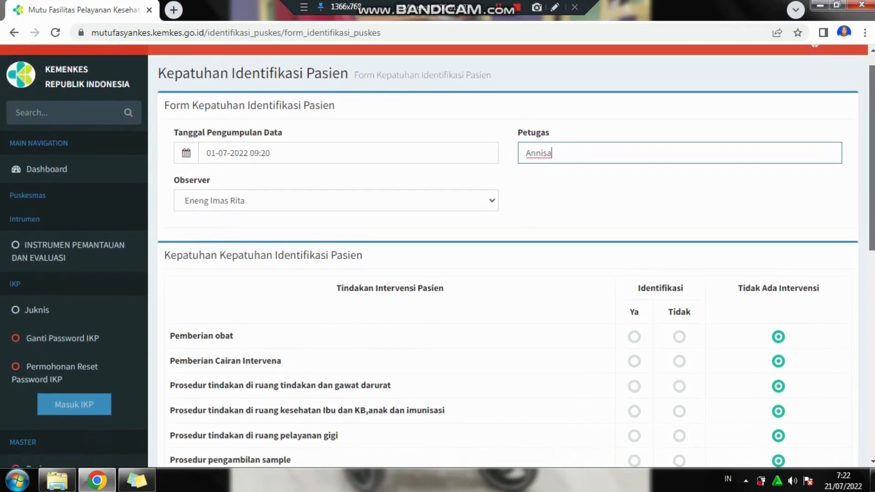
scroll(438, 256, "down", 3)
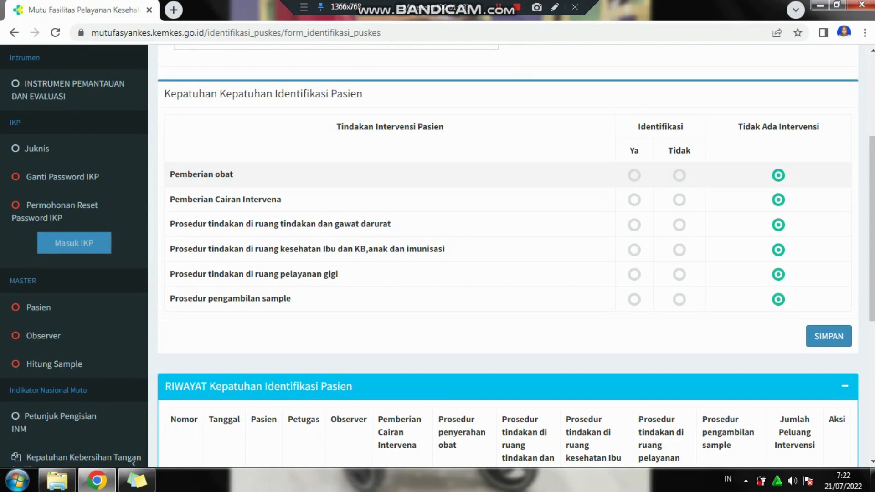
left_click(634, 175)
left_click(679, 200)
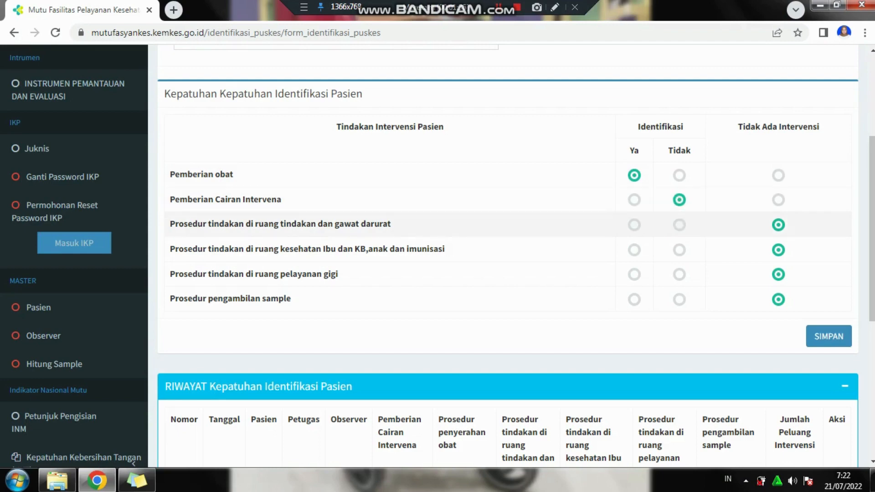
left_click(678, 225)
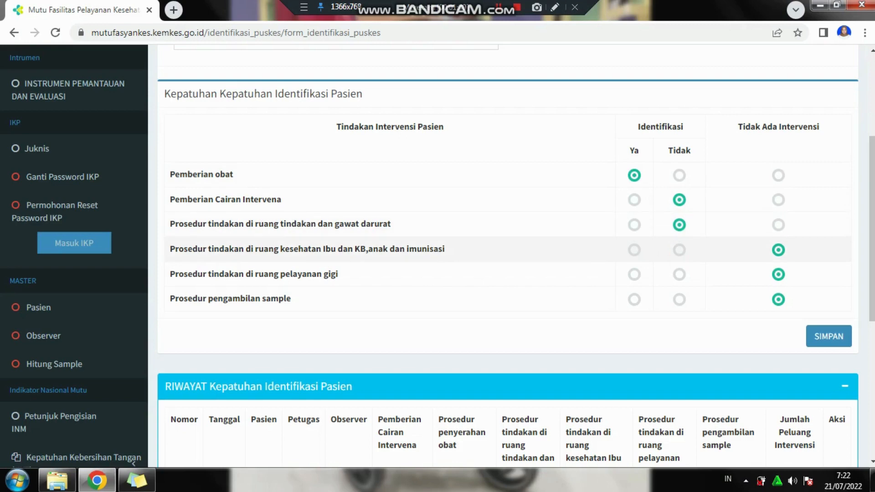
left_click(680, 250)
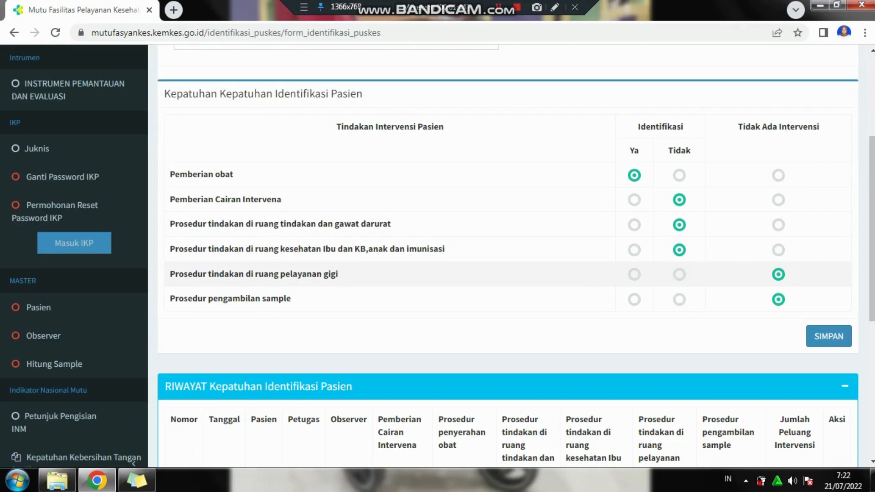
left_click(634, 274)
left_click(679, 300)
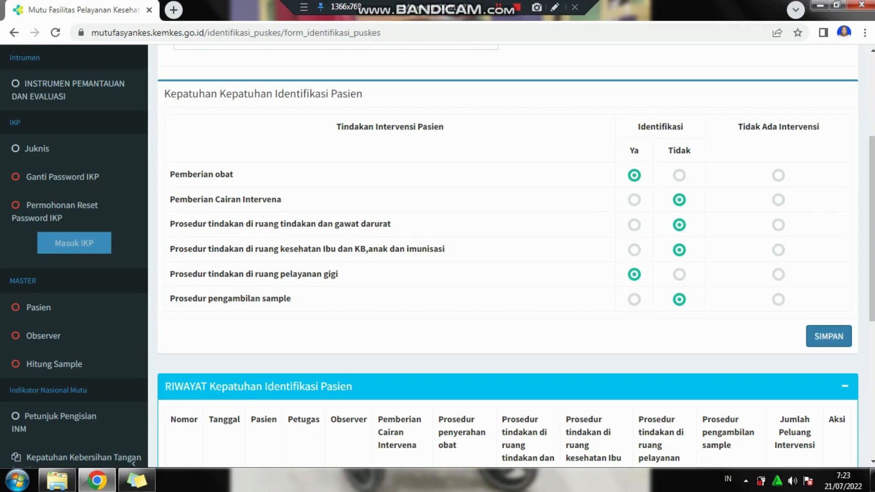
left_click(829, 337)
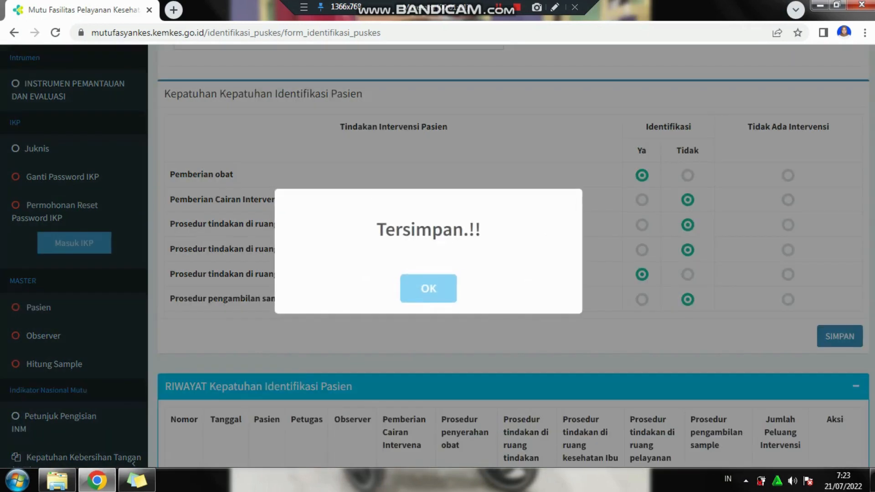
left_click(428, 288)
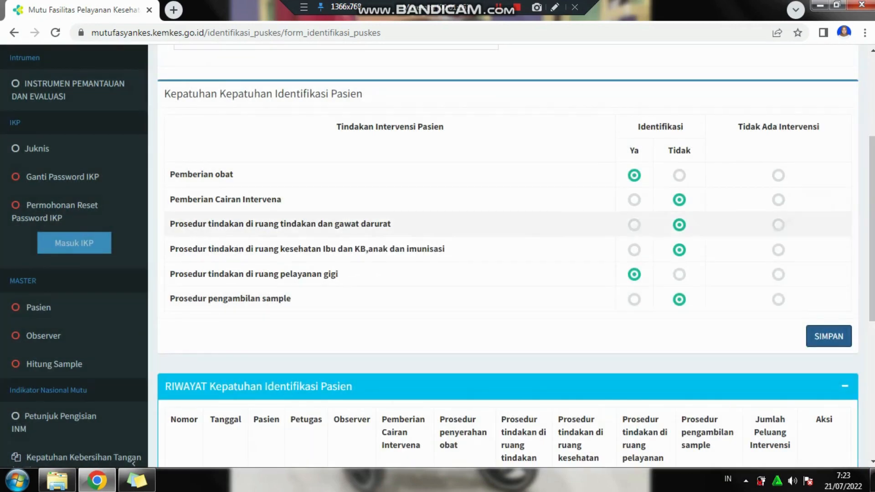
scroll(508, 255, "down", 5)
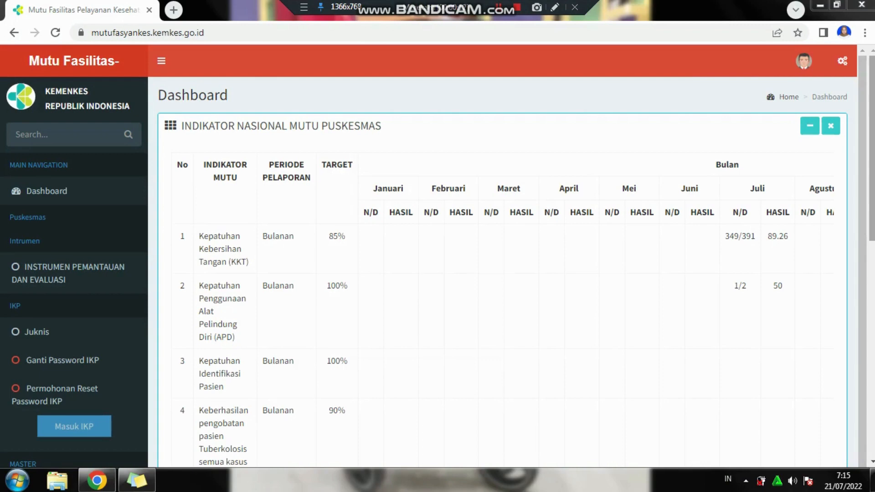
- Open the Input Laporan form for the Keberhasilan Pengobatan Pasien TB SO indicator
scroll(437, 257, "down", 2)
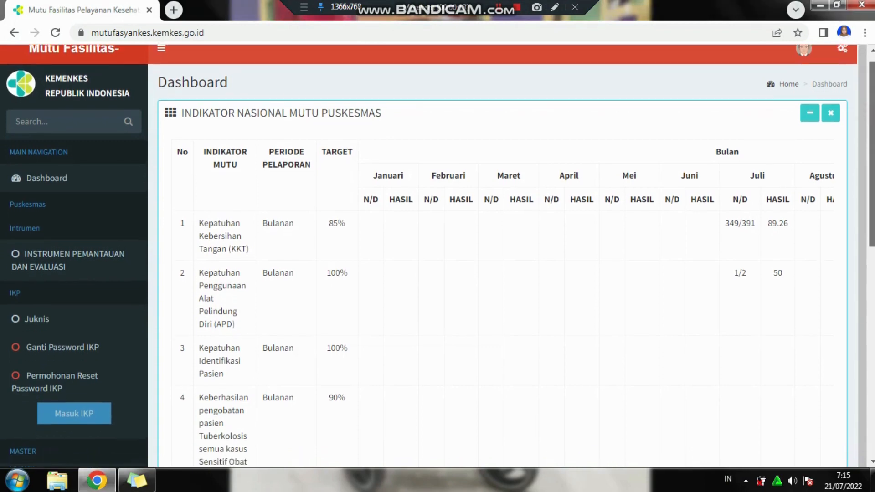
scroll(437, 257, "down", 5)
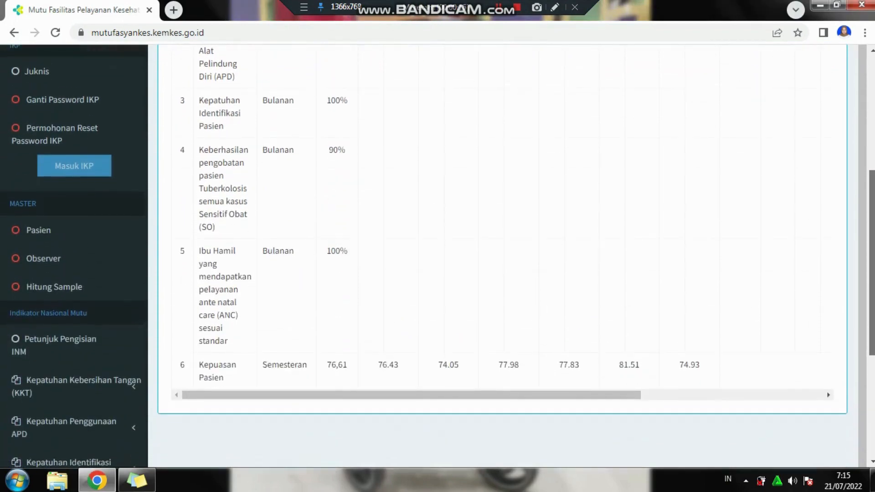
scroll(438, 258, "down", 2)
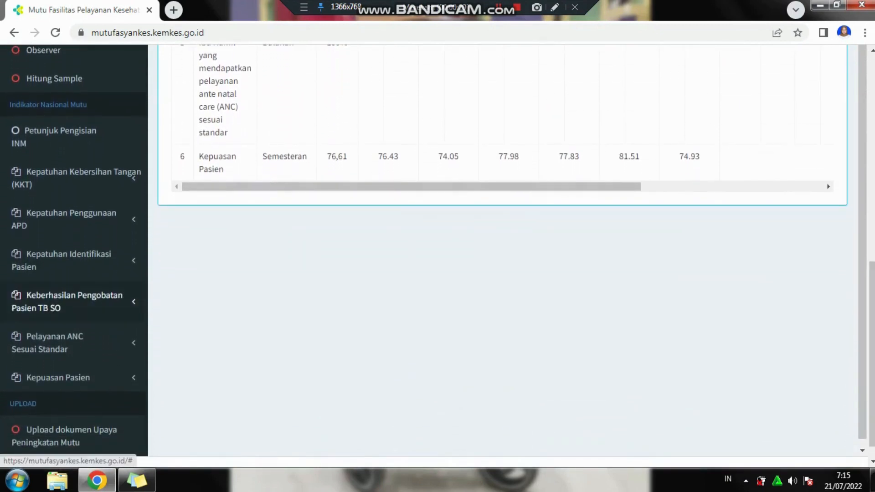
left_click(73, 301)
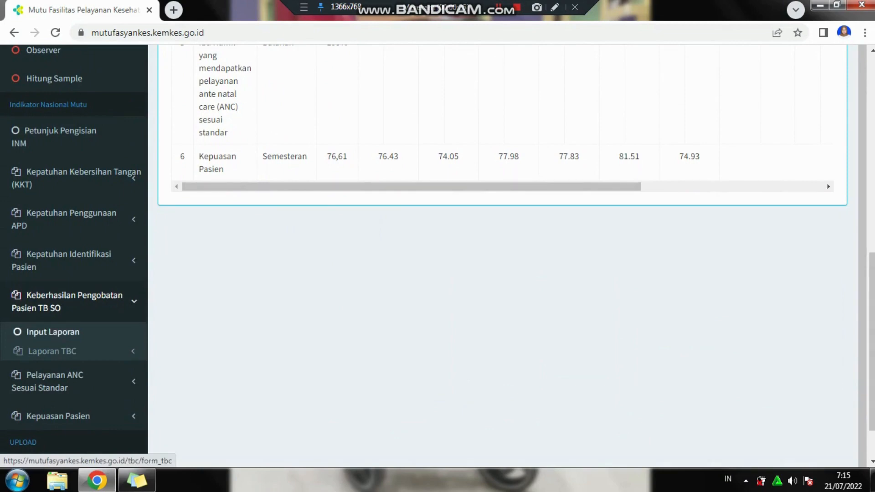
left_click(104, 328)
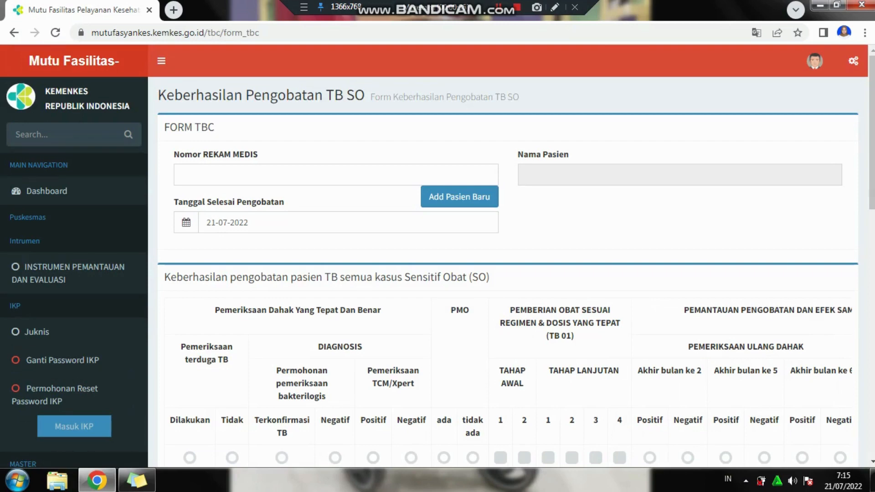
- Examine the medical record number field, the treatment completion date picker and the new patient form, leaving them unfilled
left_click(229, 173)
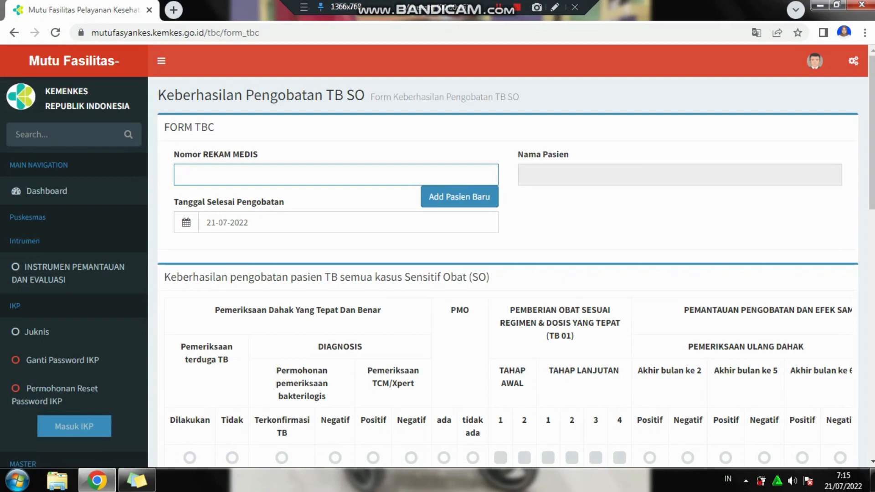
left_click(227, 223)
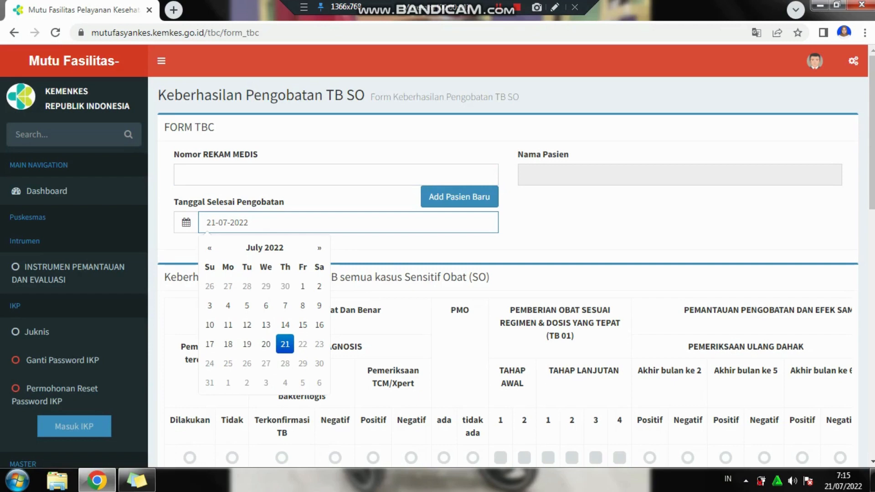
left_click(486, 197)
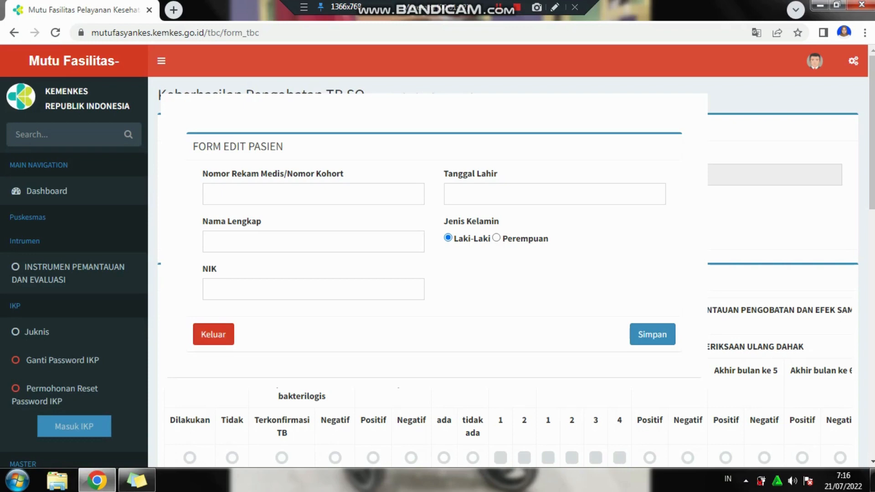
left_click(221, 329)
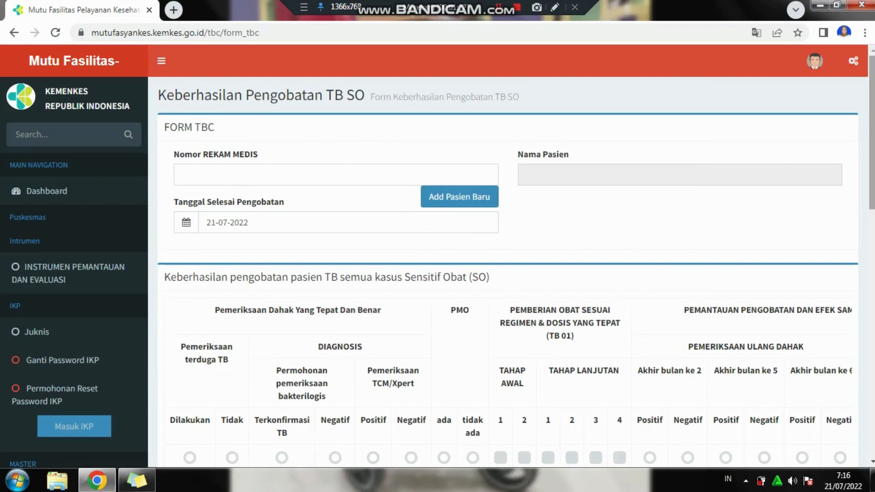
- Mark Pemeriksaan terduga TB as Dilakukan, the bacteriological request as Terkonfirmasi TB, TCM/Xpert as Positif and PMO as ada
scroll(438, 255, "down", 1)
scroll(438, 255, "down", 1)
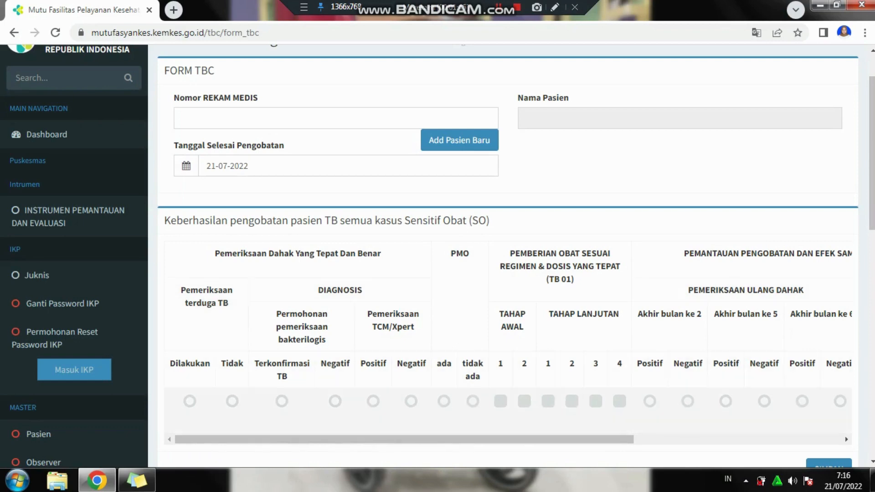
left_click(190, 402)
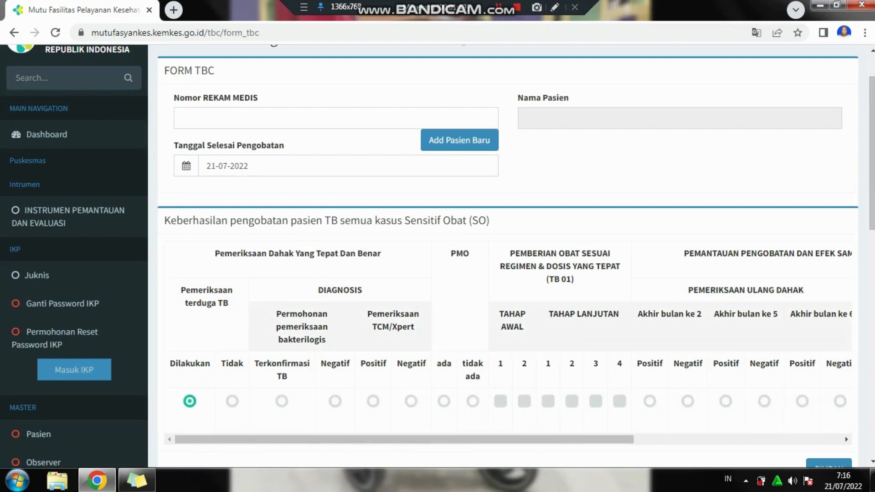
left_click(281, 402)
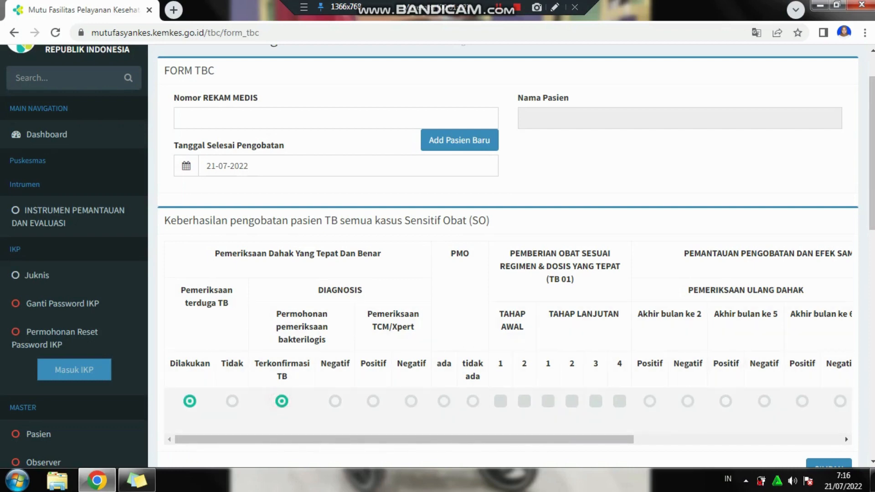
left_click(373, 401)
left_click(444, 402)
- Tick both Tahap Awal months and all four Tahap Lanjutan months for medication given according to regimen and dose
left_click(501, 401)
left_click(524, 401)
left_click(548, 401)
left_click(570, 402)
left_click(595, 402)
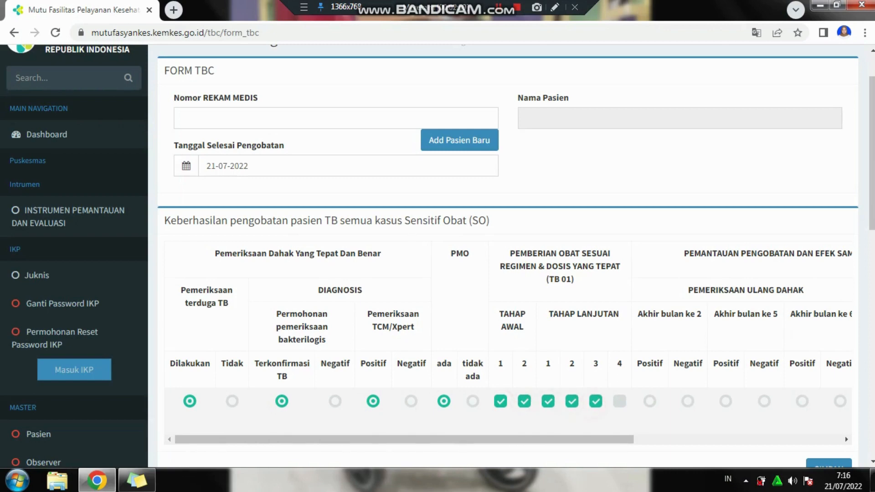
left_click(619, 401)
- Mark the repeat sputum examinations as Positif for month 2 and Negatif for months 5 and 6
left_click(650, 401)
left_click(764, 401)
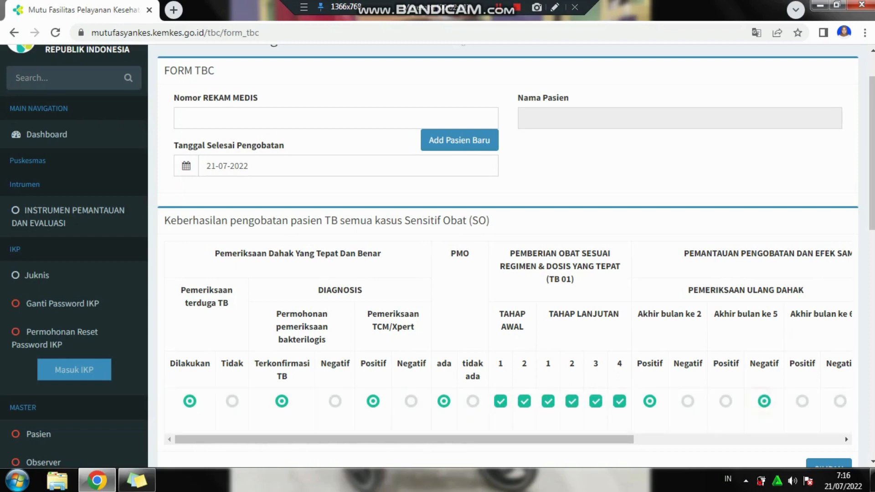
left_click_drag(582, 439, 610, 439)
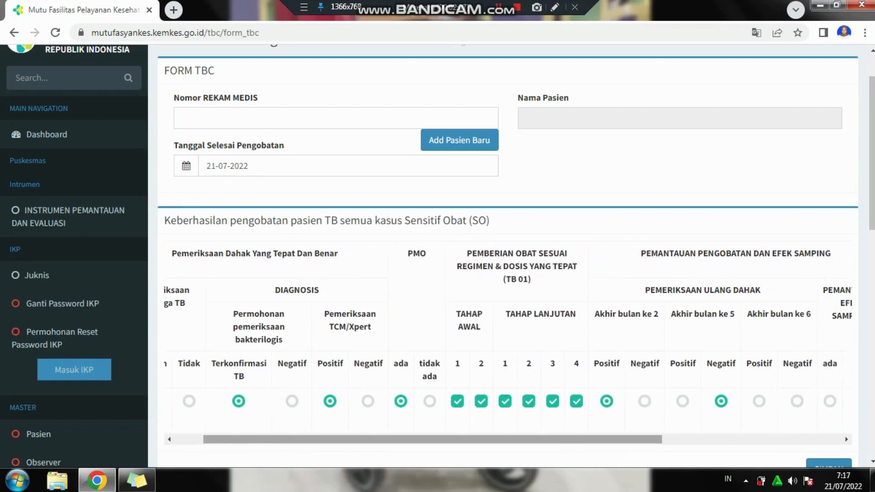
left_click_drag(610, 439, 672, 439)
left_click(704, 401)
- Mark side effect monitoring as tidak ada and medical records as Lengkap dan Benar, and tick Sembuh and Lengkap as final results
left_click(771, 402)
left_click_drag(712, 439, 825, 439)
left_click(643, 402)
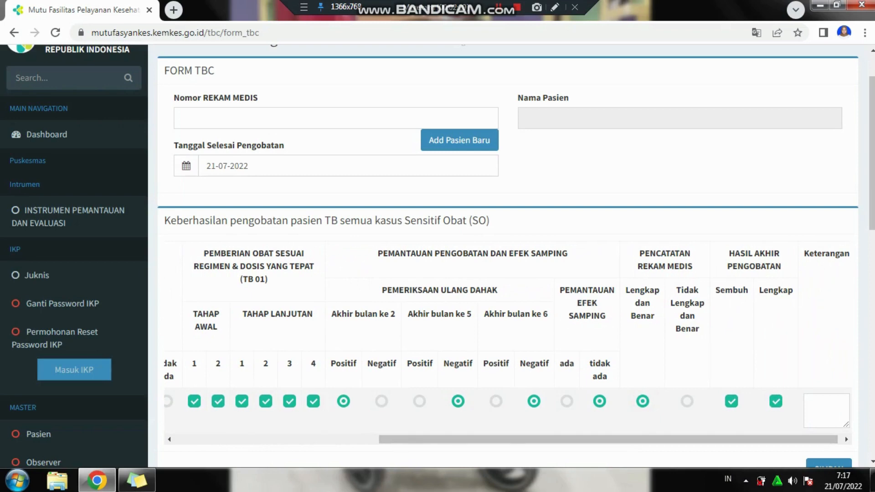
- Open the Input Pelayanan ANC form under Pelayanan ANC Sesuai Standar
scroll(507, 255, "down", 3)
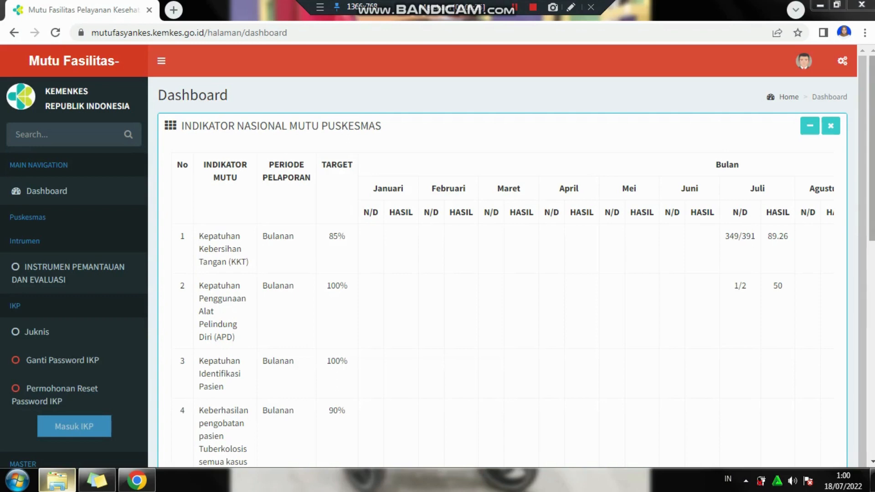
scroll(437, 255, "down", 4)
scroll(438, 255, "down", 5)
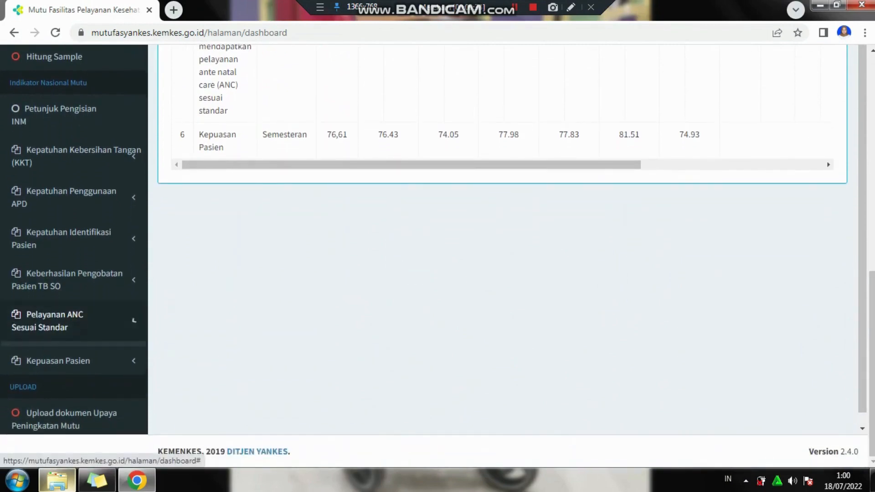
left_click(55, 321)
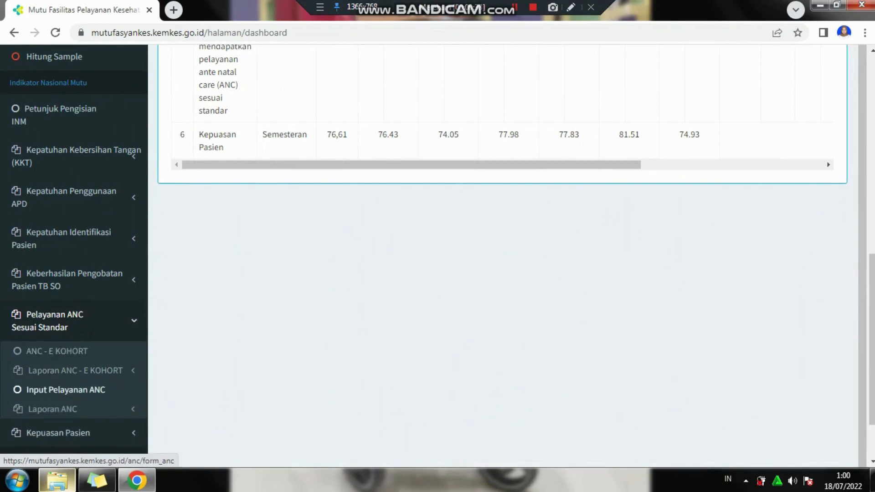
left_click(66, 389)
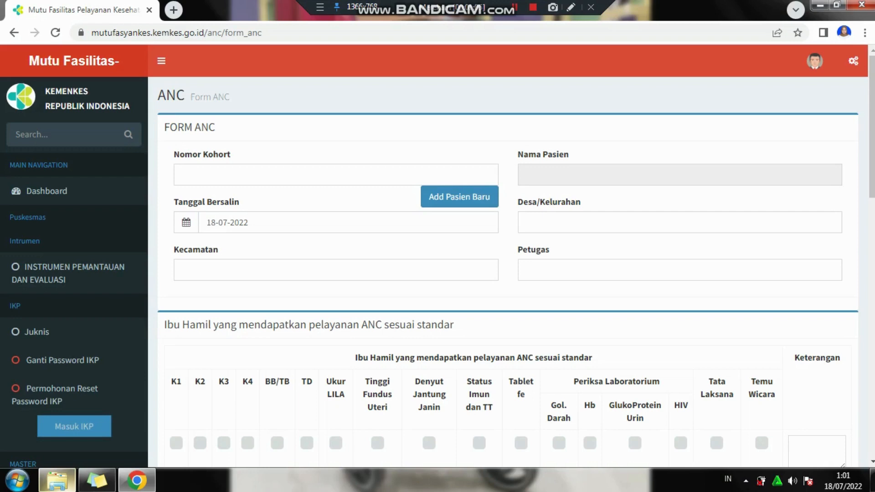
- Go through the ANC form's patient fields: Nomor Kohort, Nama Pasien, Tanggal Bersalin, Desa/Kelurahan, Kecamatan and Petugas
left_click(274, 182)
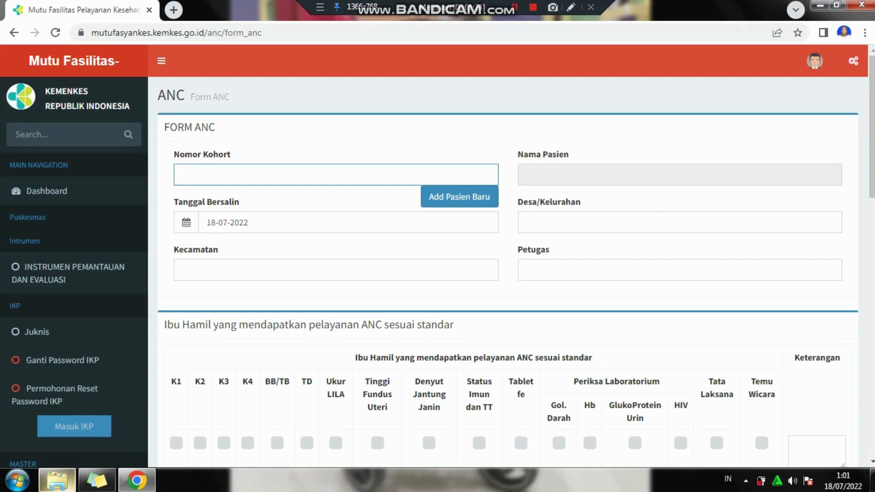
left_click(546, 172)
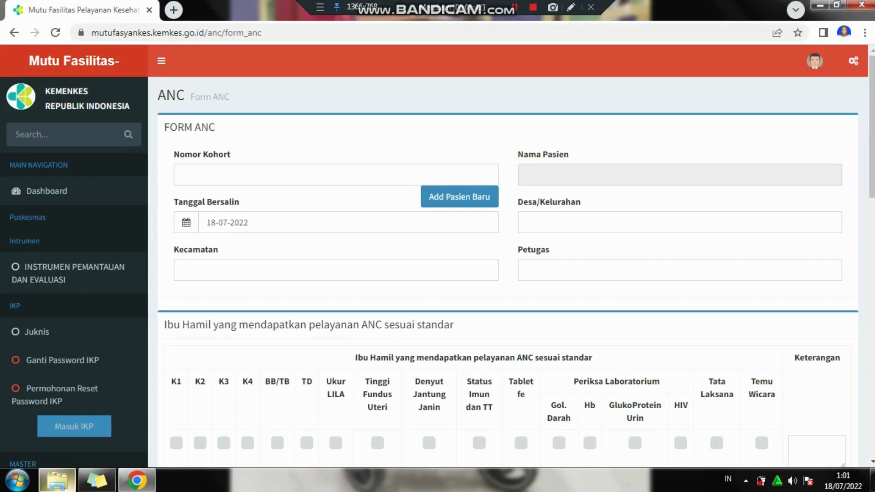
left_click(319, 227)
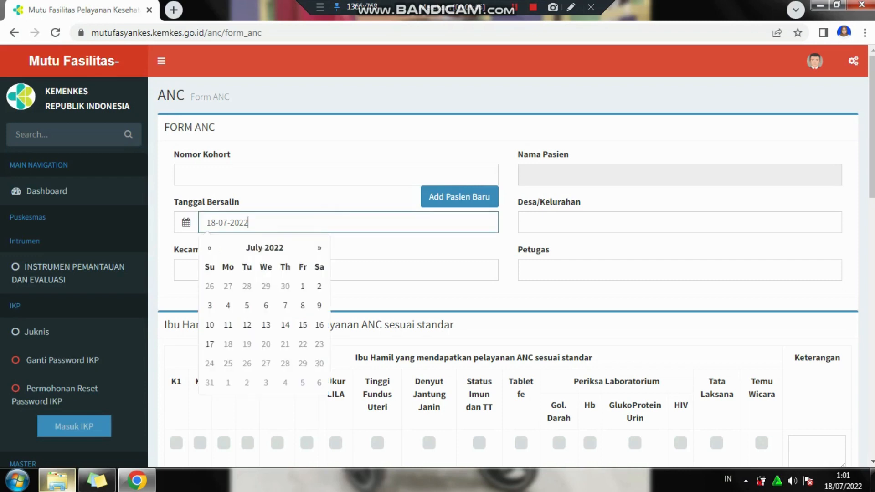
left_click(343, 251)
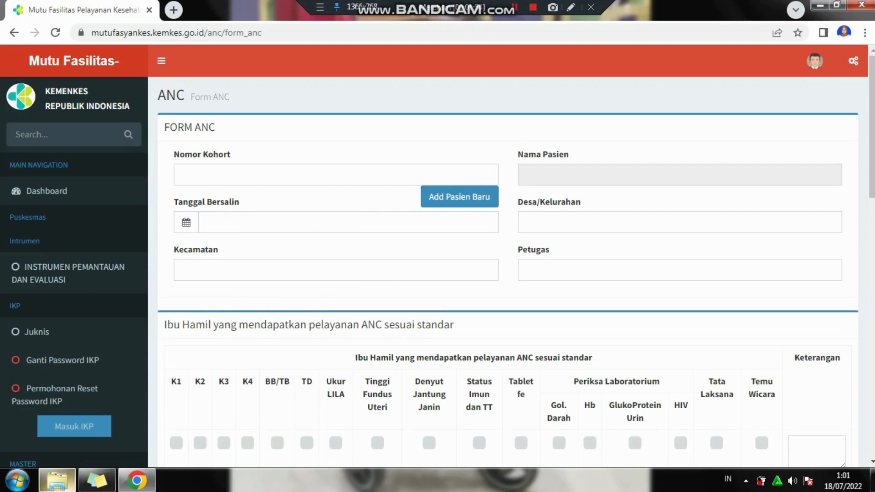
left_click(541, 218)
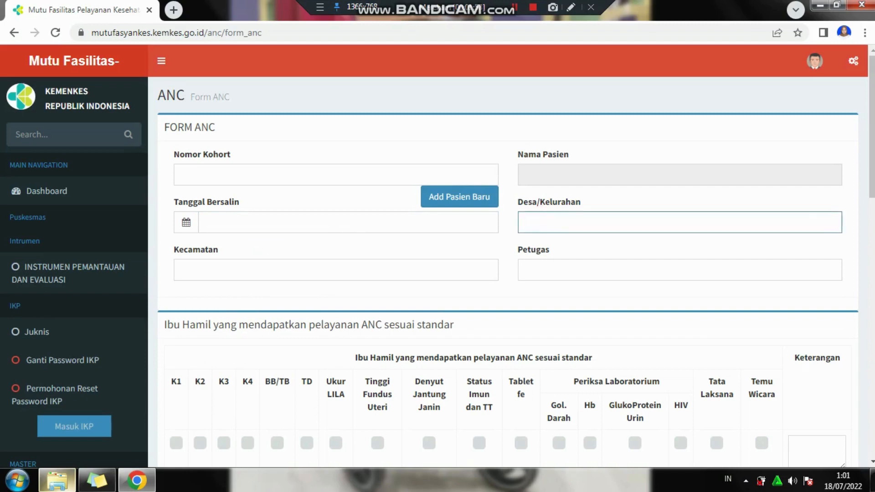
left_click(497, 264)
left_click(534, 269)
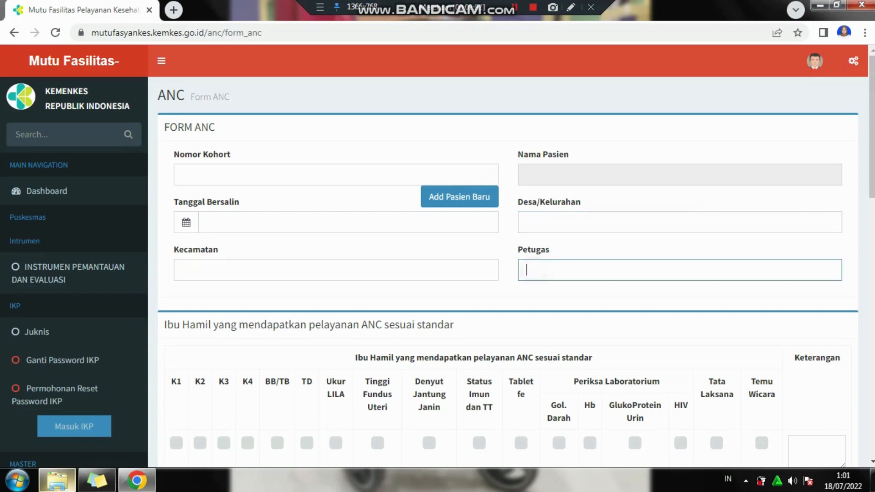
left_click(512, 289)
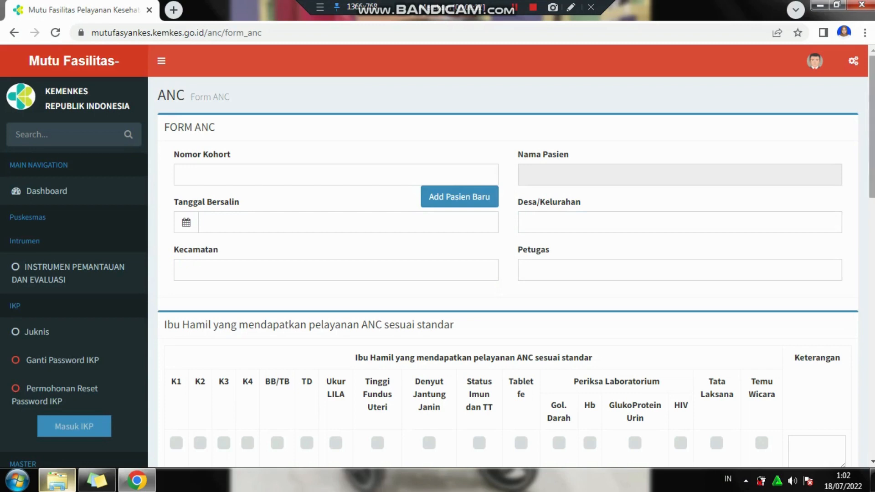
- Tick visits K1, K2, K3 and K4 in the table of standard ANC services
scroll(509, 260, "down", 3)
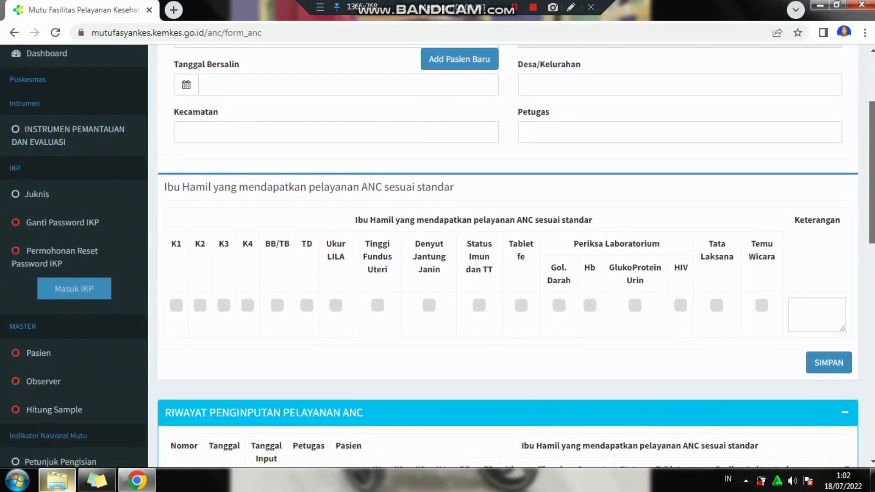
scroll(508, 260, "down", 1)
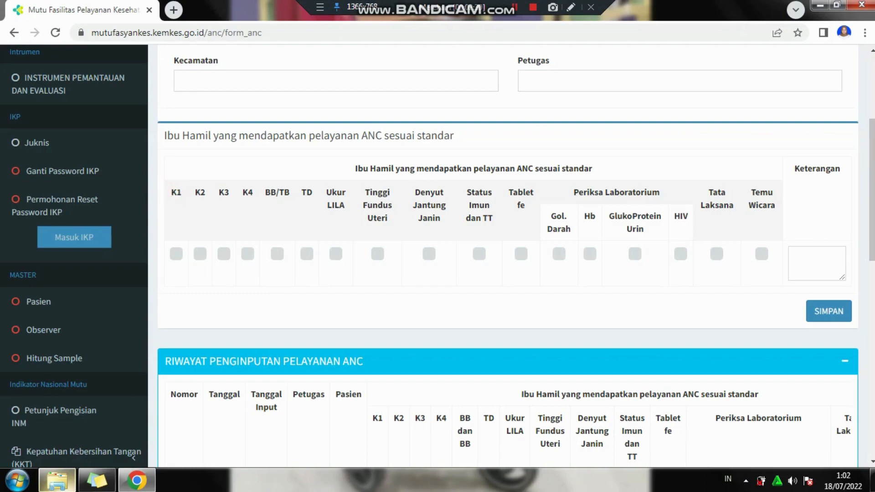
left_click(224, 192)
left_click(248, 192)
left_click(176, 254)
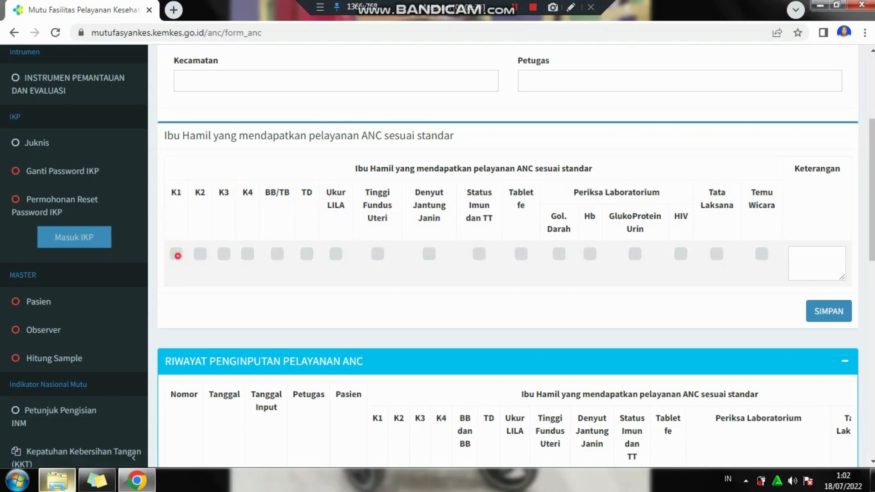
left_click(200, 254)
left_click(224, 254)
left_click(247, 254)
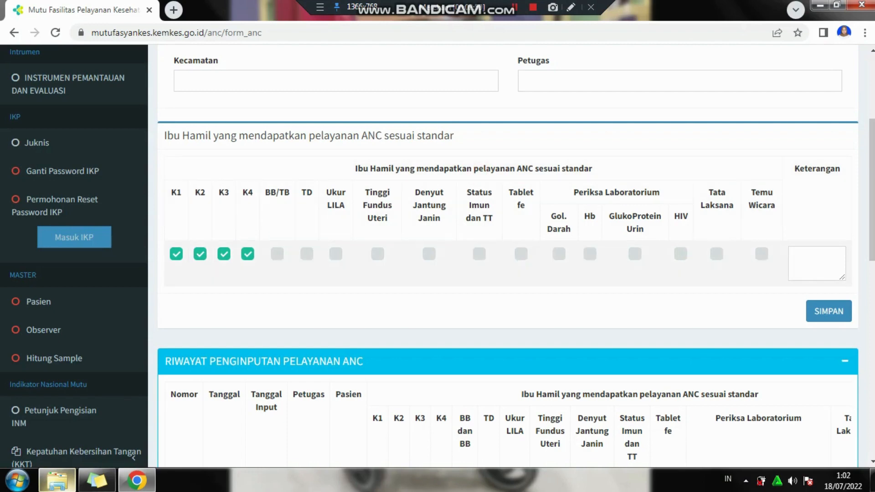
- Tick BB/TB, TD, Ukur LILA, Tinggi Fundus Uteri, Denyut Jantung Janin, Status Imun dan TT and Tablet fe for the ANC patient
left_click(277, 254)
left_click(307, 254)
left_click(336, 254)
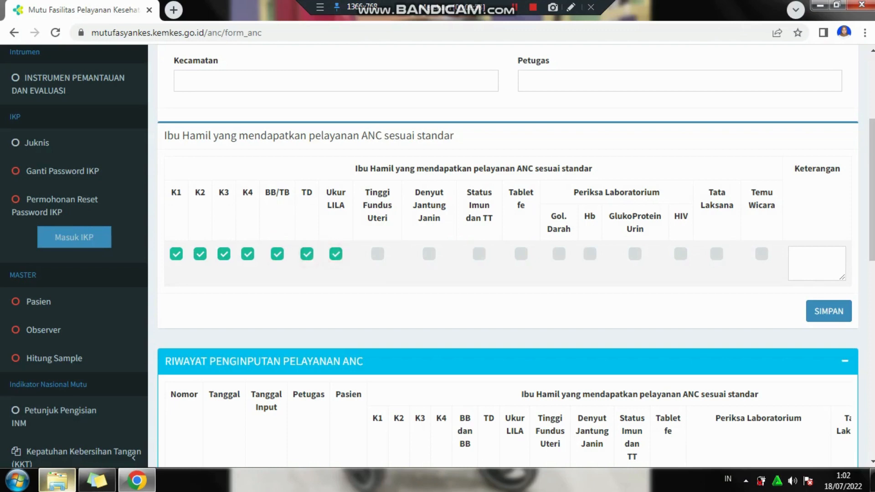
left_click(378, 253)
left_click(429, 254)
left_click(479, 253)
left_click(521, 254)
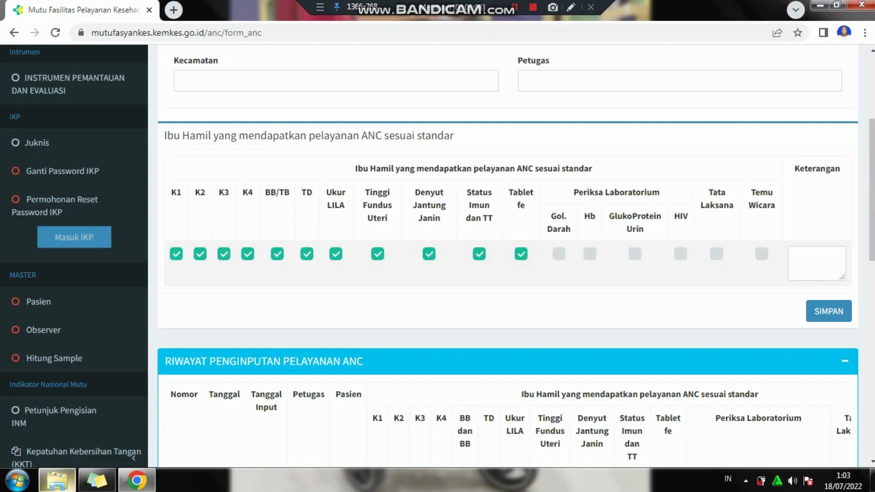
- Tick the laboratory checks Gol. Darah, Hb, GlukoProtein Urin and HIV, plus Tata Laksana and Temu Wicara
left_click(559, 254)
left_click(593, 254)
left_click(635, 253)
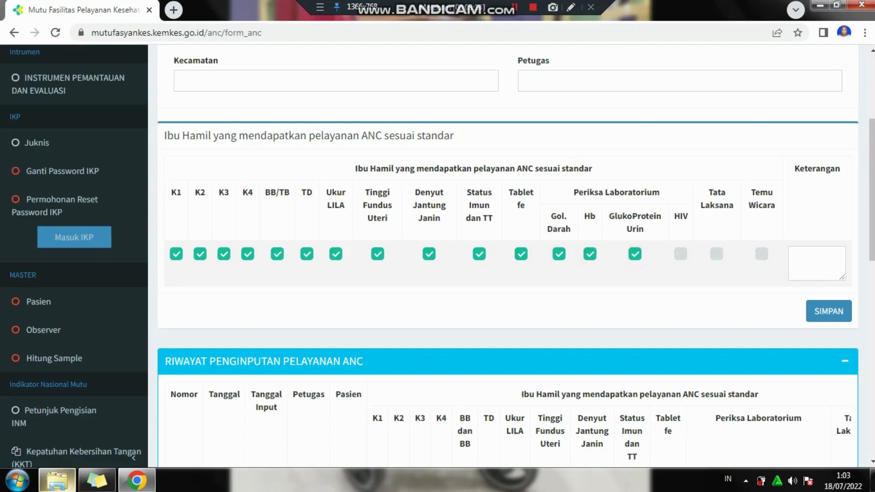
left_click(681, 254)
left_click(716, 254)
left_click(761, 254)
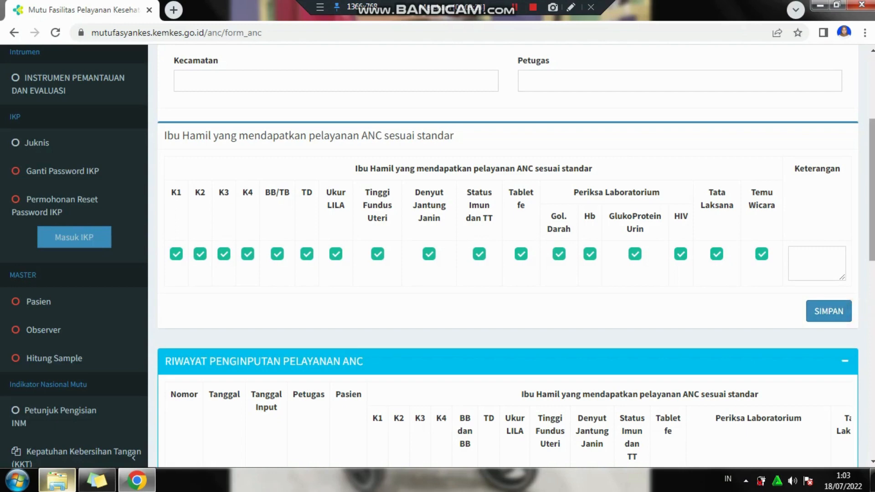
scroll(508, 256, "down", 3)
scroll(508, 255, "down", 1)
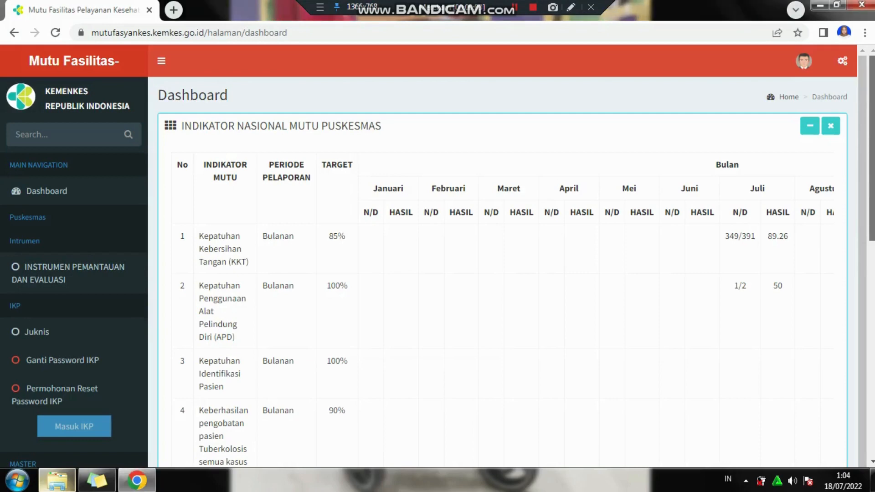
- Open the Input Kepuasan Pasien form from the dashboard
scroll(438, 256, "down", 1)
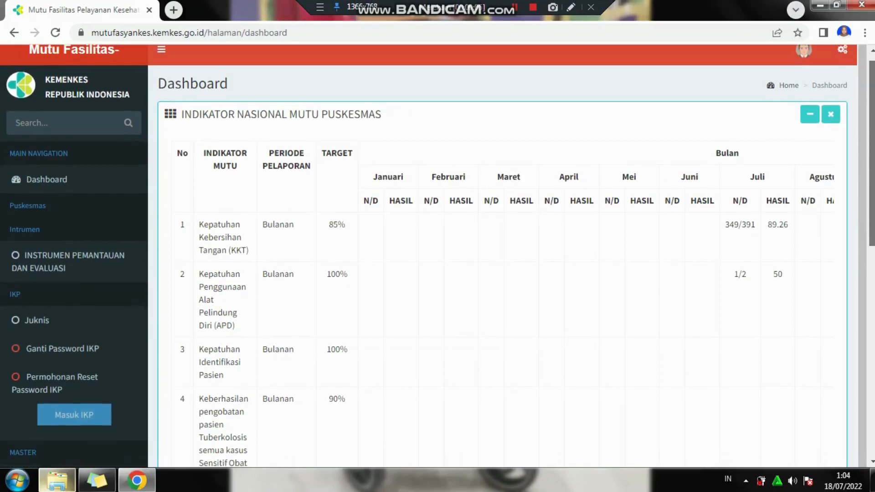
scroll(437, 256, "down", 2)
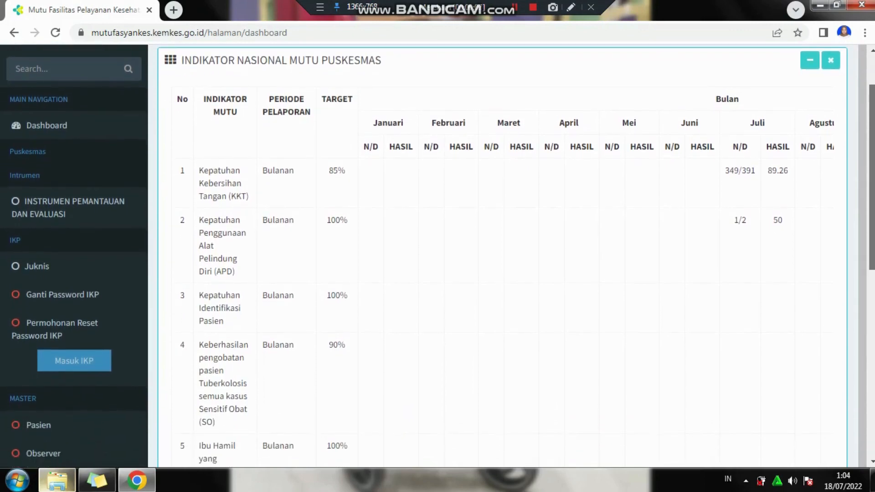
scroll(438, 255, "down", 4)
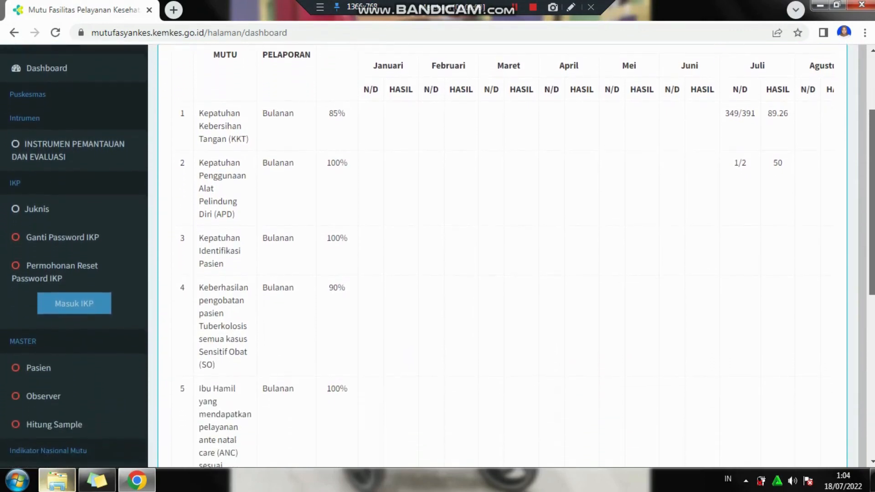
scroll(438, 255, "down", 1)
scroll(438, 255, "down", 5)
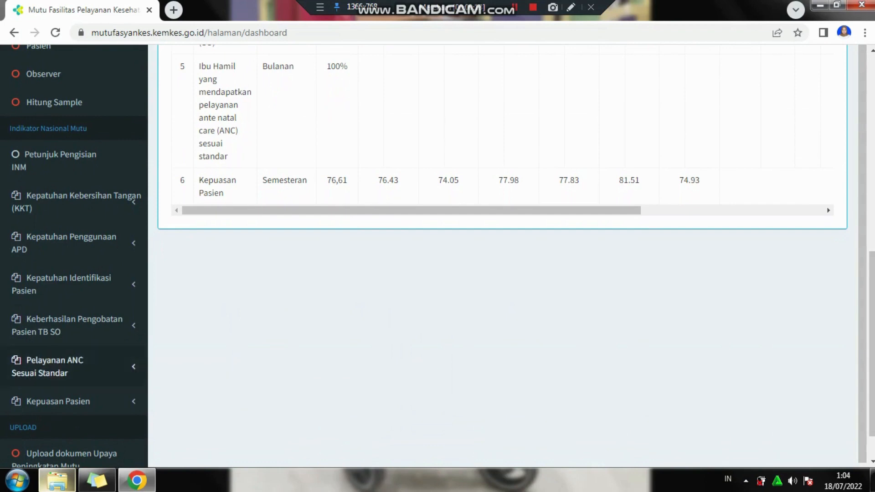
left_click(84, 396)
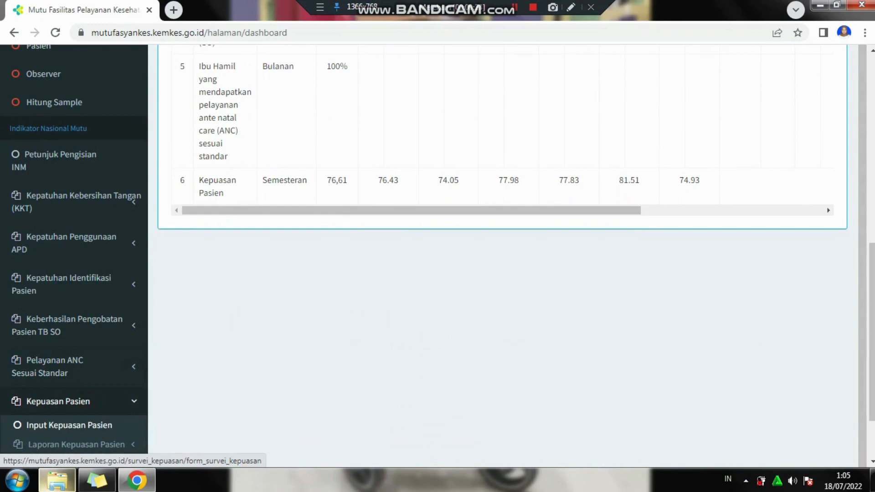
left_click(84, 425)
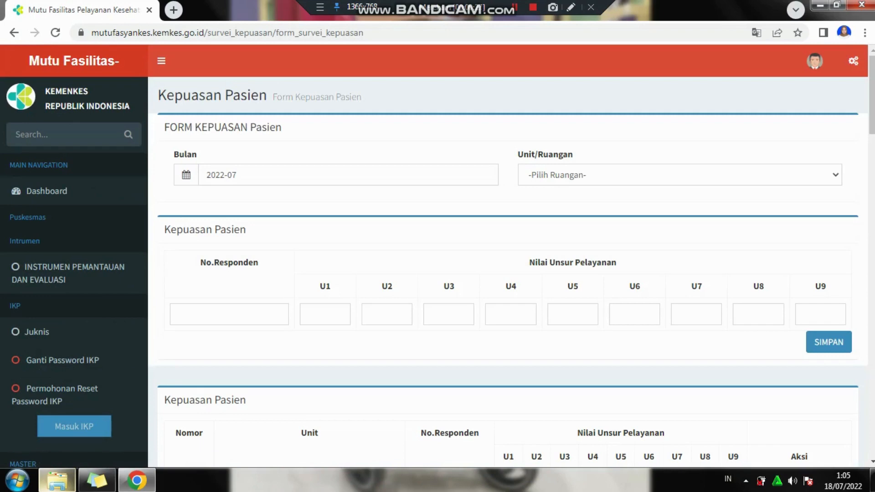
- Set the patient satisfaction form's month to July 2022 and its unit to Ruang pemeriksaanumum
left_click(456, 175)
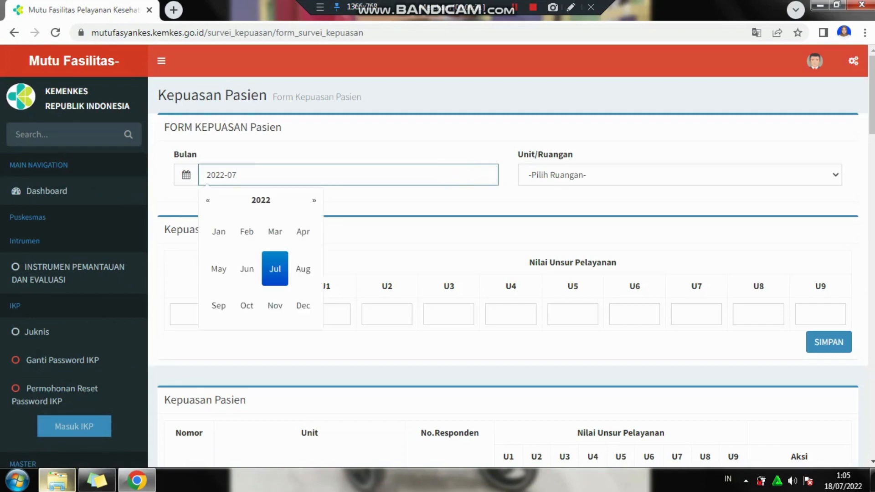
left_click(275, 266)
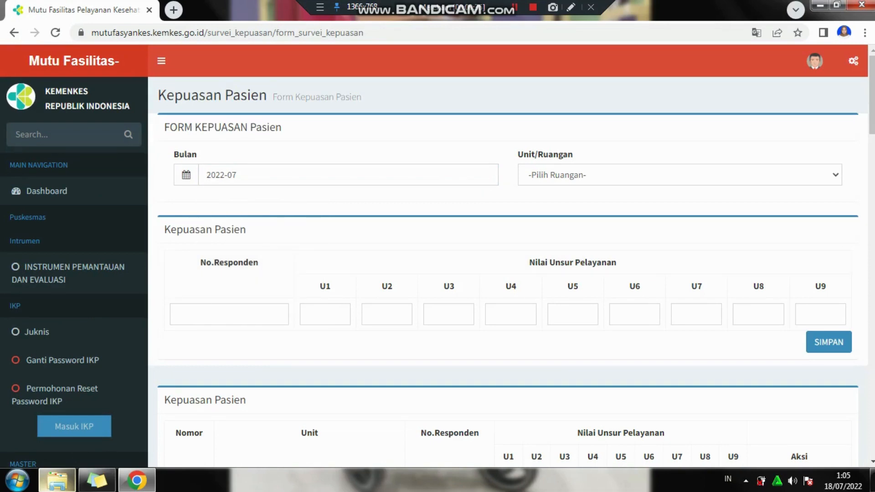
left_click(553, 178)
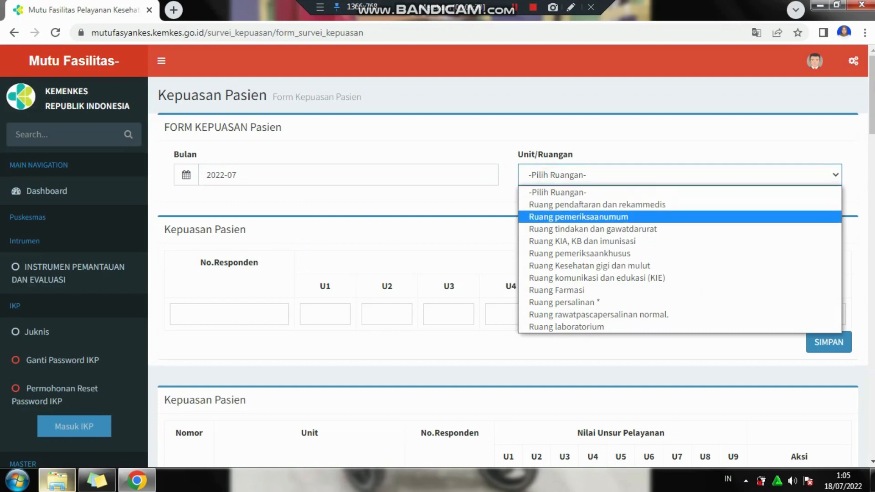
left_click(559, 216)
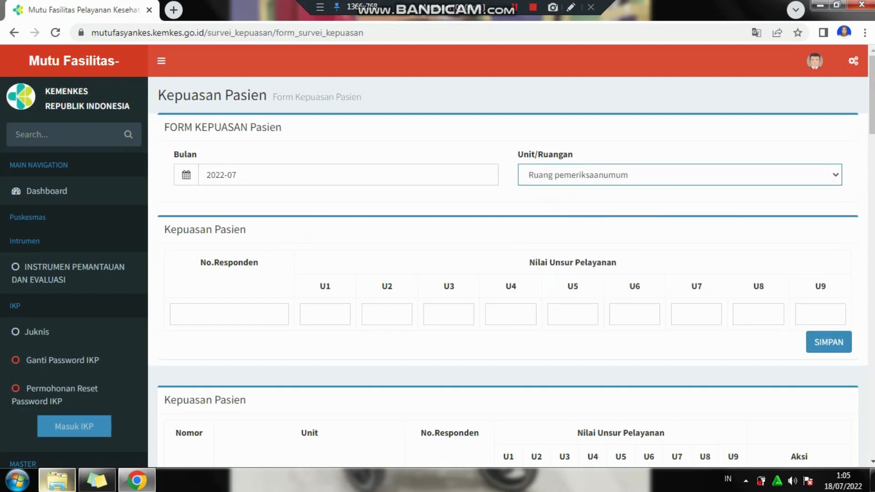
- Enter respondent number 001 and set the service element scores U1 to 3, U2 to 4 and U3 to 2
left_click(238, 316)
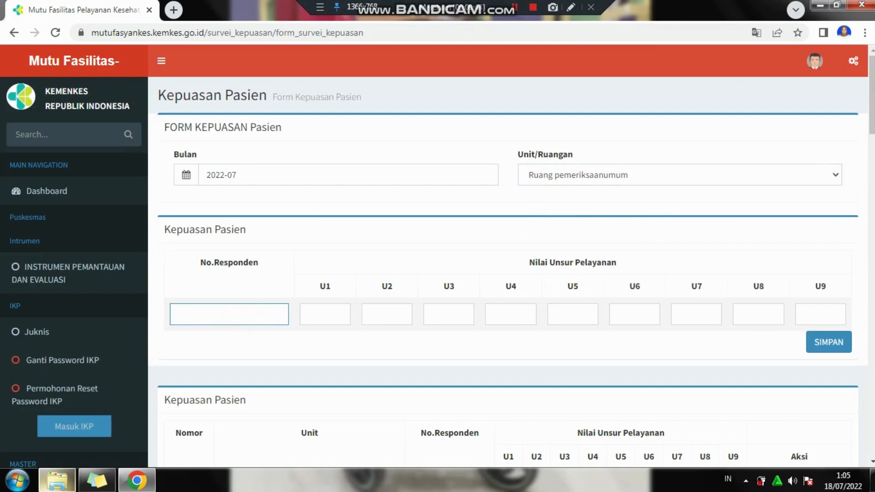
type("001")
left_click(322, 315)
type("3")
left_click(372, 314)
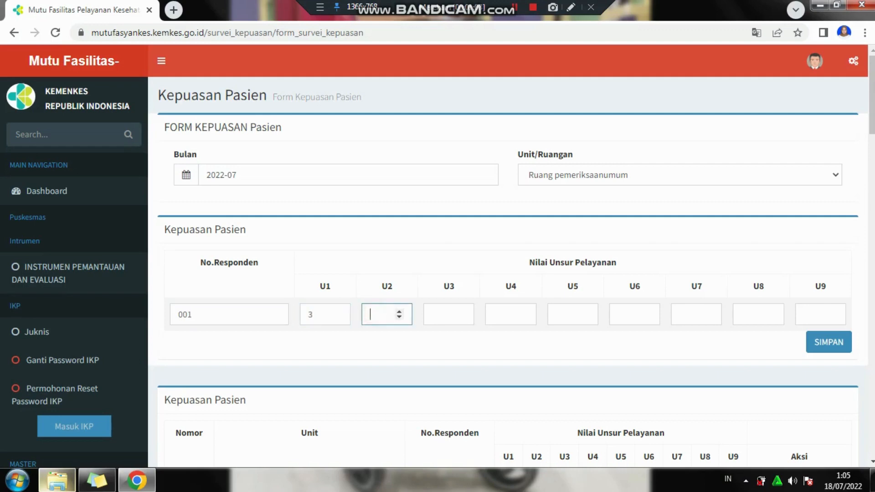
type("4")
left_click(435, 315)
type("2")
- Set the remaining service element scores for respondent 001: U4, U5 and U6 to 3, U7 and U8 to 2, and U9 to 4
left_click(515, 314)
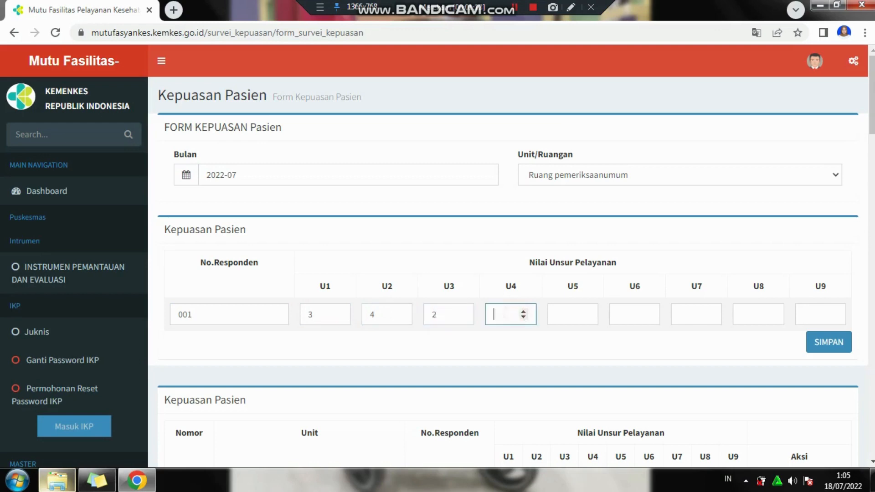
type("3")
left_click(571, 315)
type("3")
left_click(630, 315)
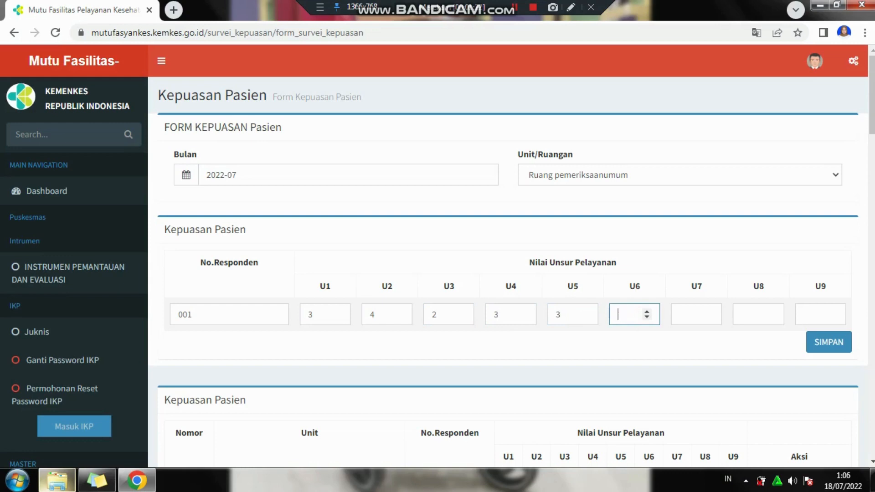
type("3")
left_click(683, 315)
type("2")
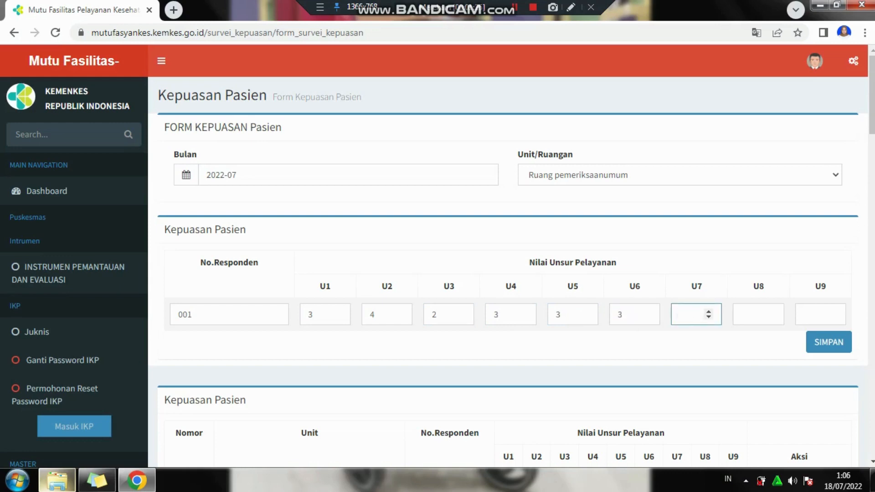
left_click(755, 313)
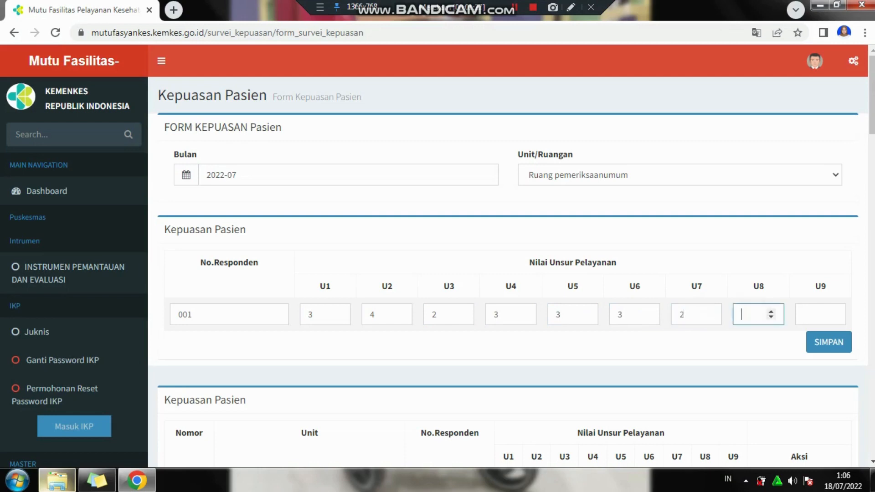
type("2")
left_click(806, 315)
type("4")
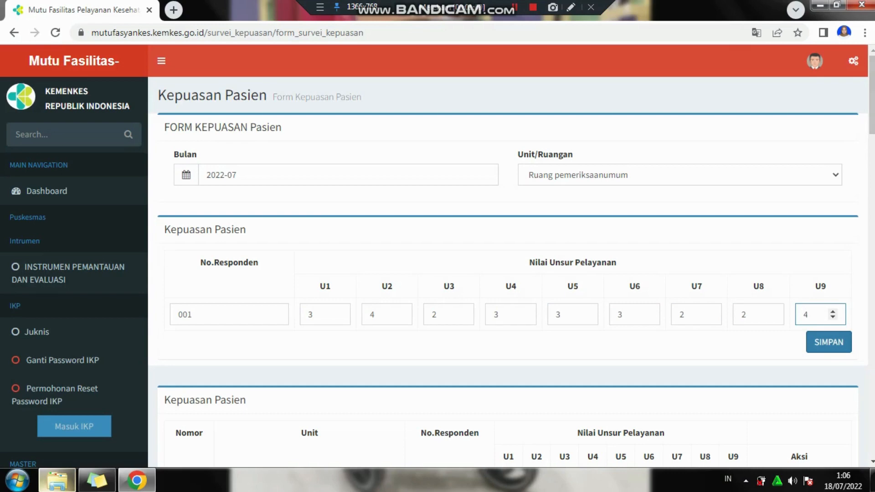
- Save the respondent's satisfaction scores and review the recorded Kepuasan Pasien entries below the form
left_click(828, 342)
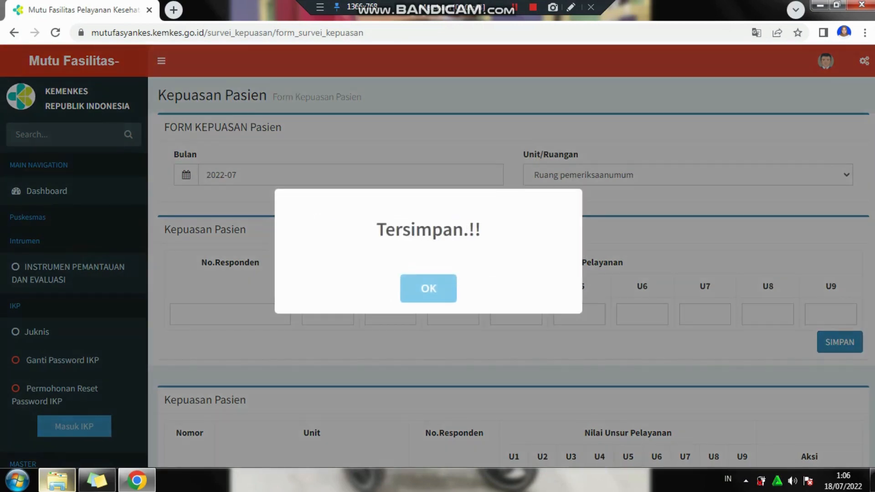
key("Return")
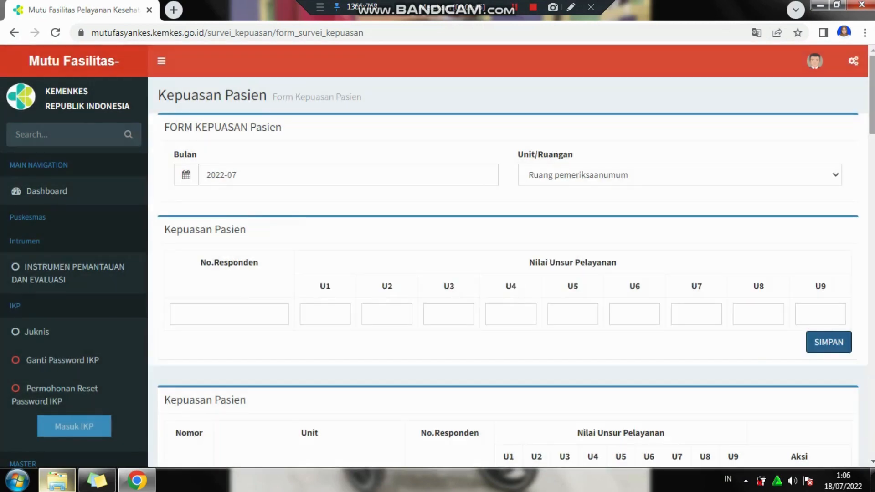
scroll(508, 255, "down", 3)
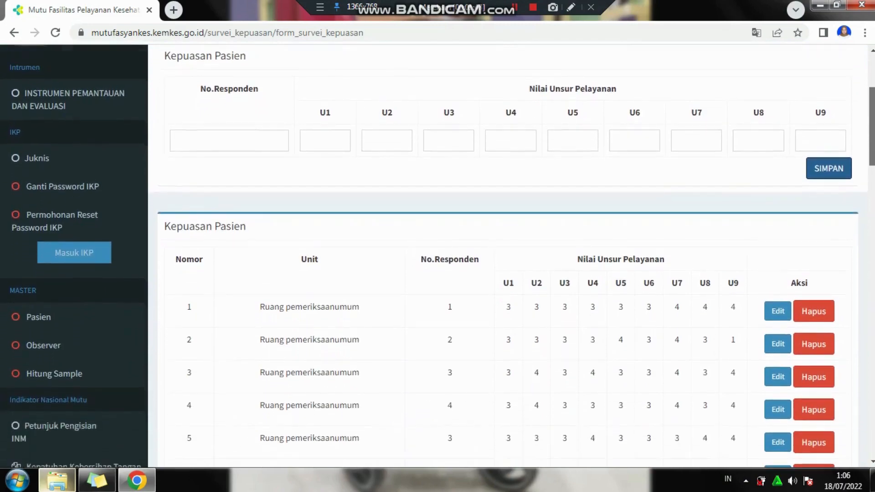
scroll(508, 256, "down", 2)
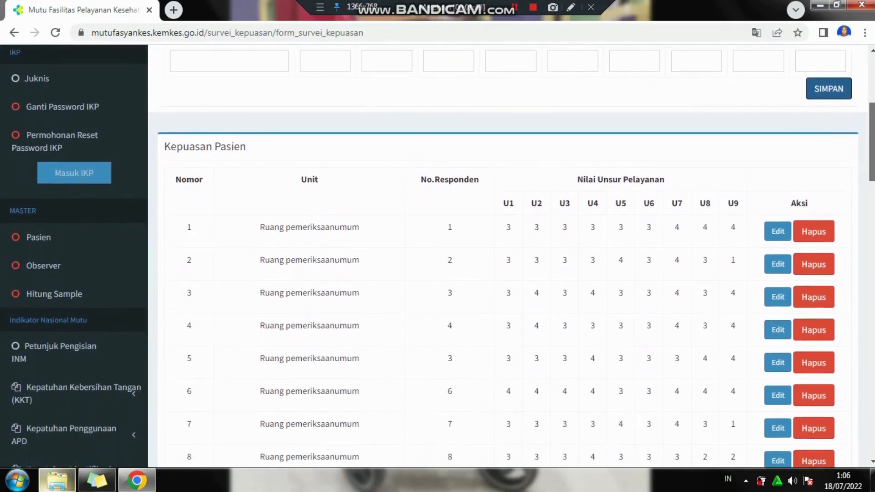
scroll(509, 255, "down", 1)
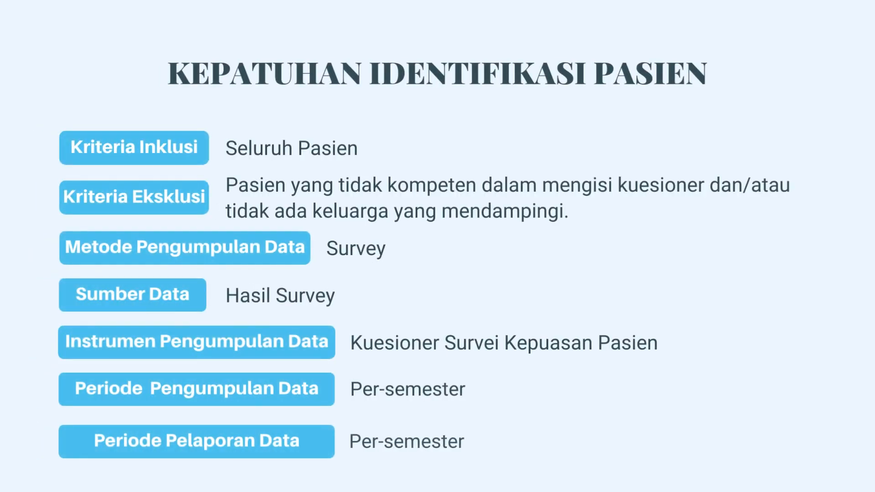